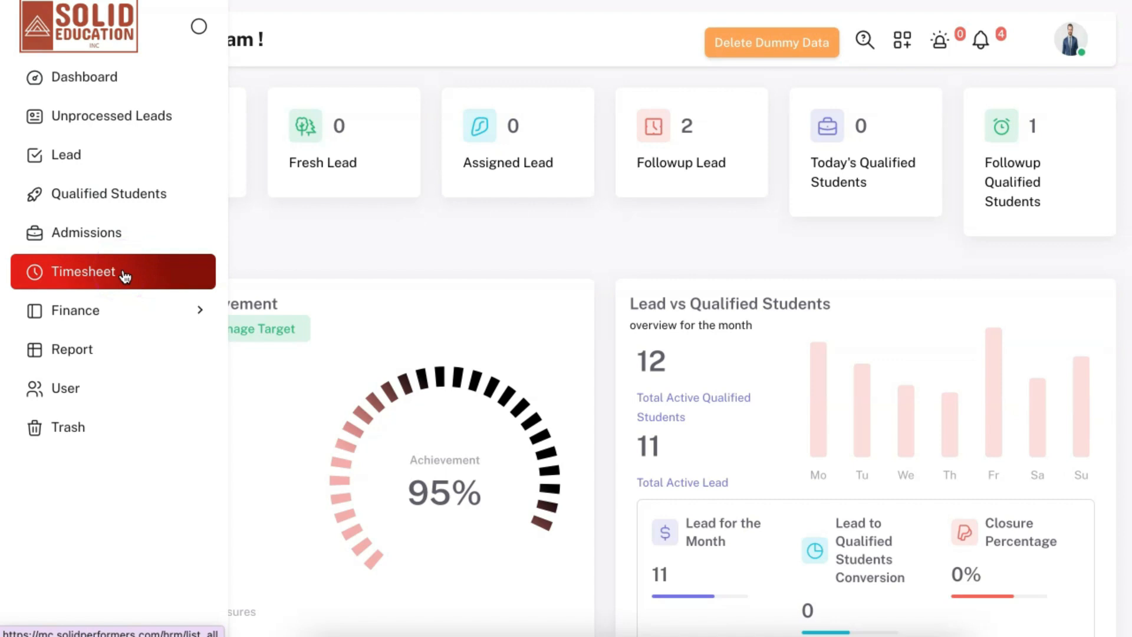
Expand the Finance section of the navigation to view its Income and Expense entries.
click(123, 316)
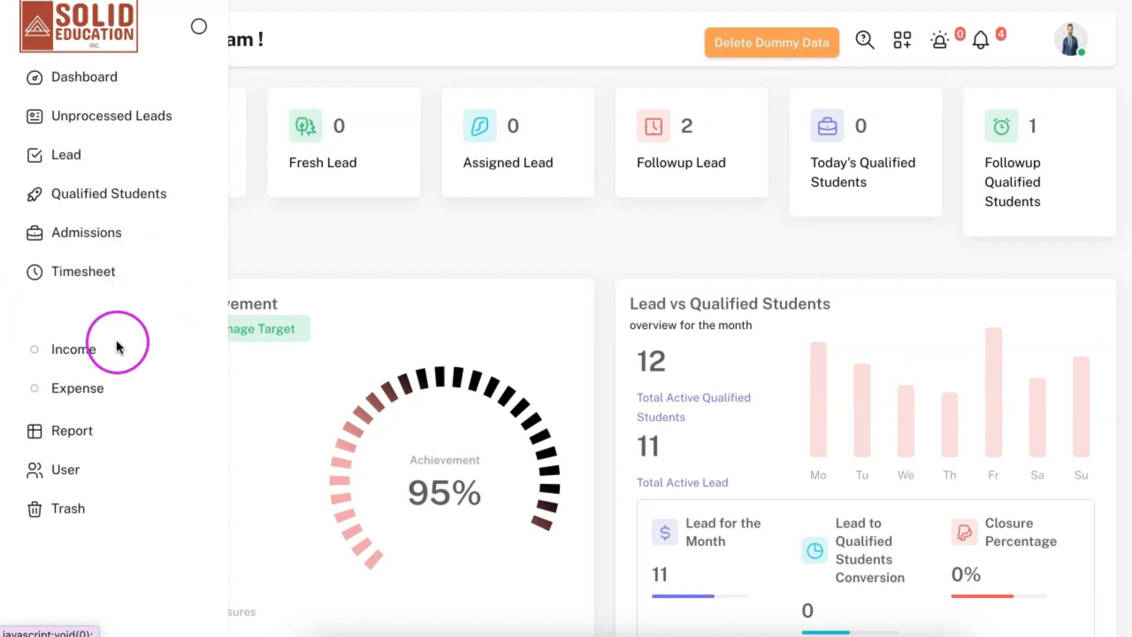
click(118, 386)
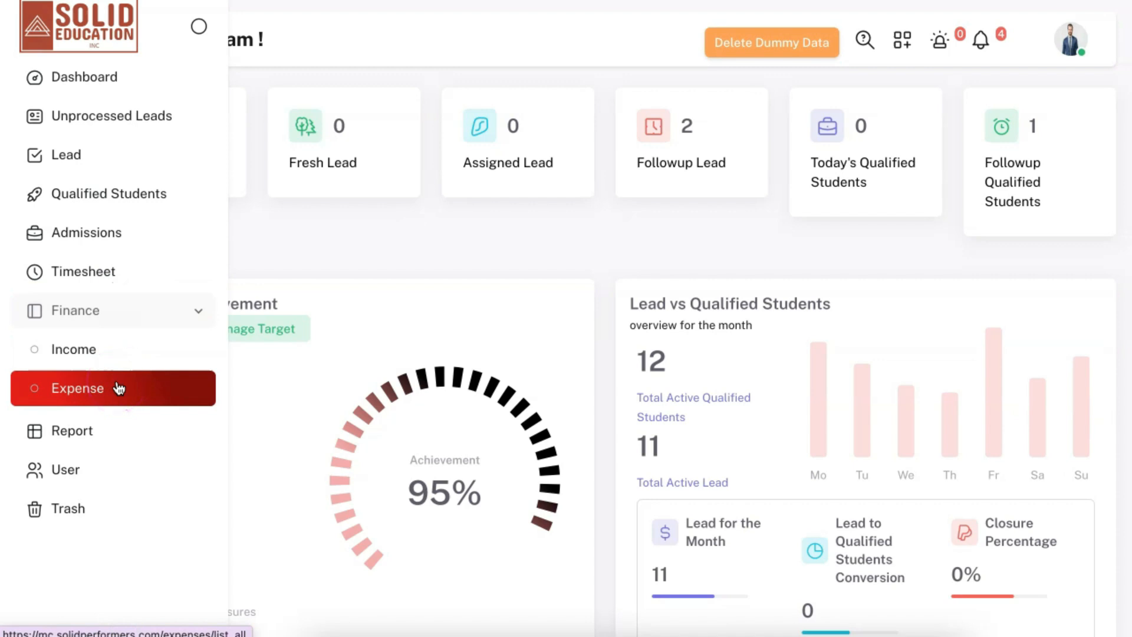
click(118, 437)
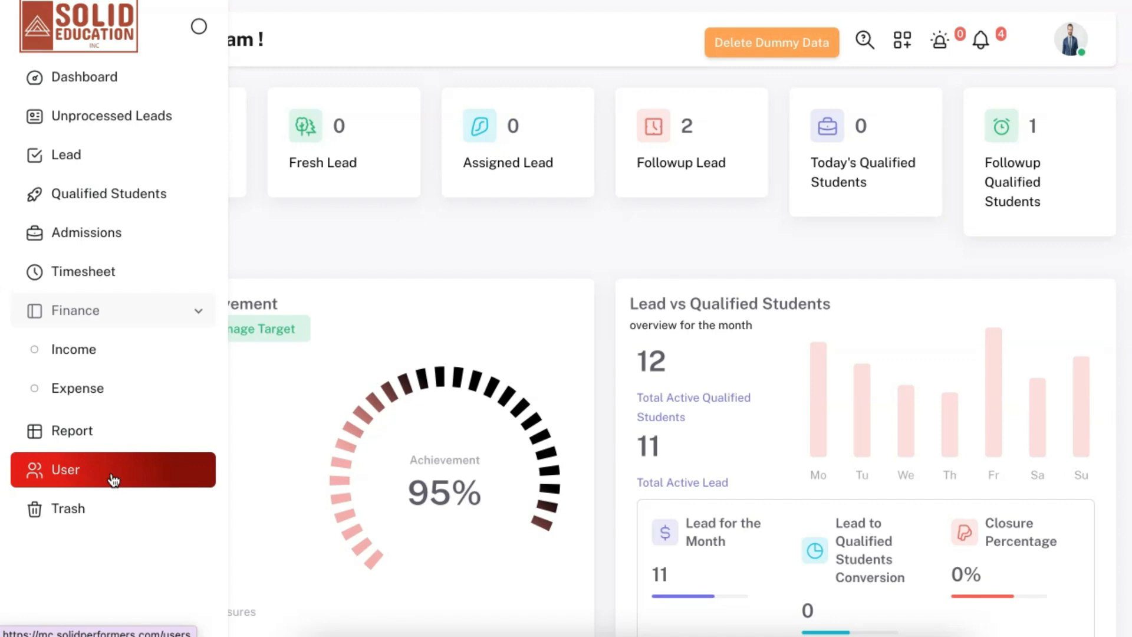
Look over the dashboard's target, lead, payment received and deal pipeline charts.
scroll(293, 264, down, 3)
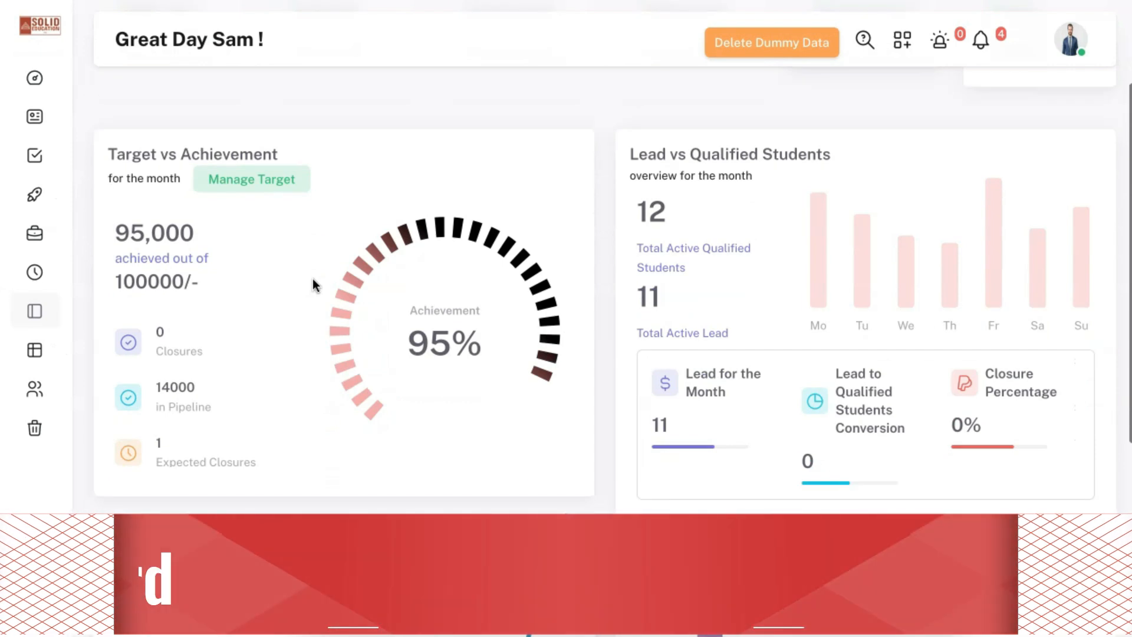
scroll(314, 280, down, 1)
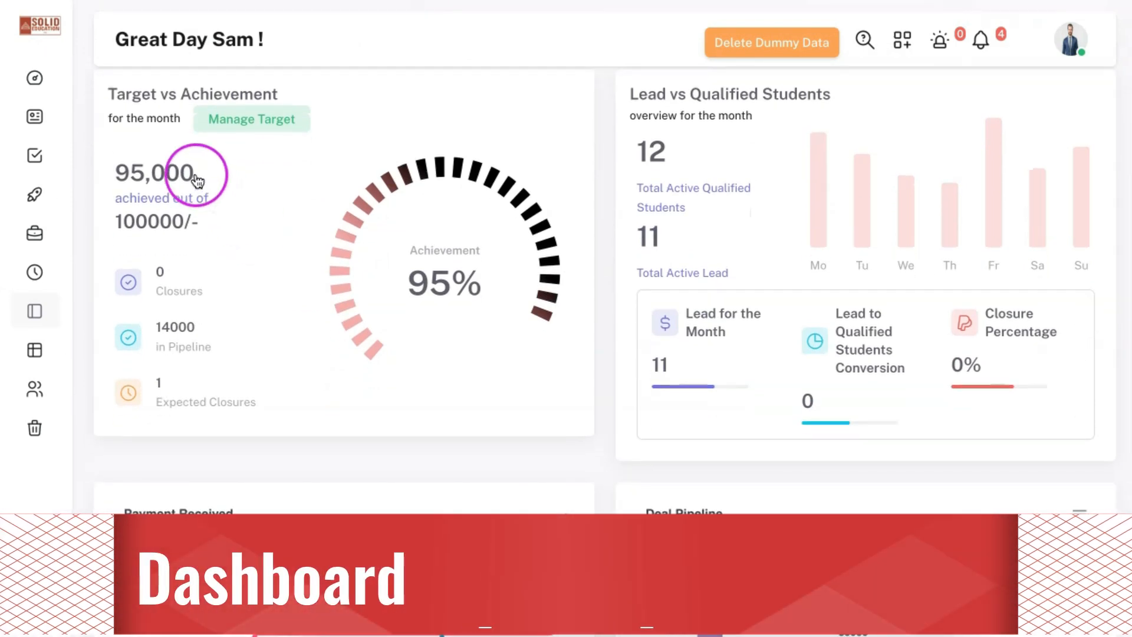
scroll(273, 212, down, 5)
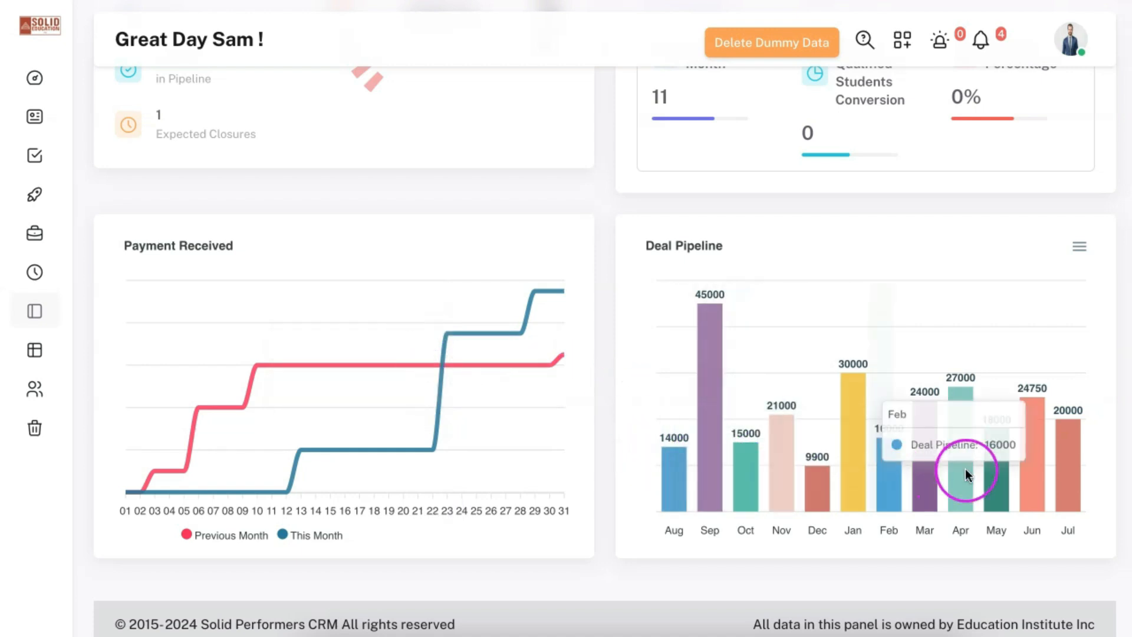
scroll(1071, 464, up, 9)
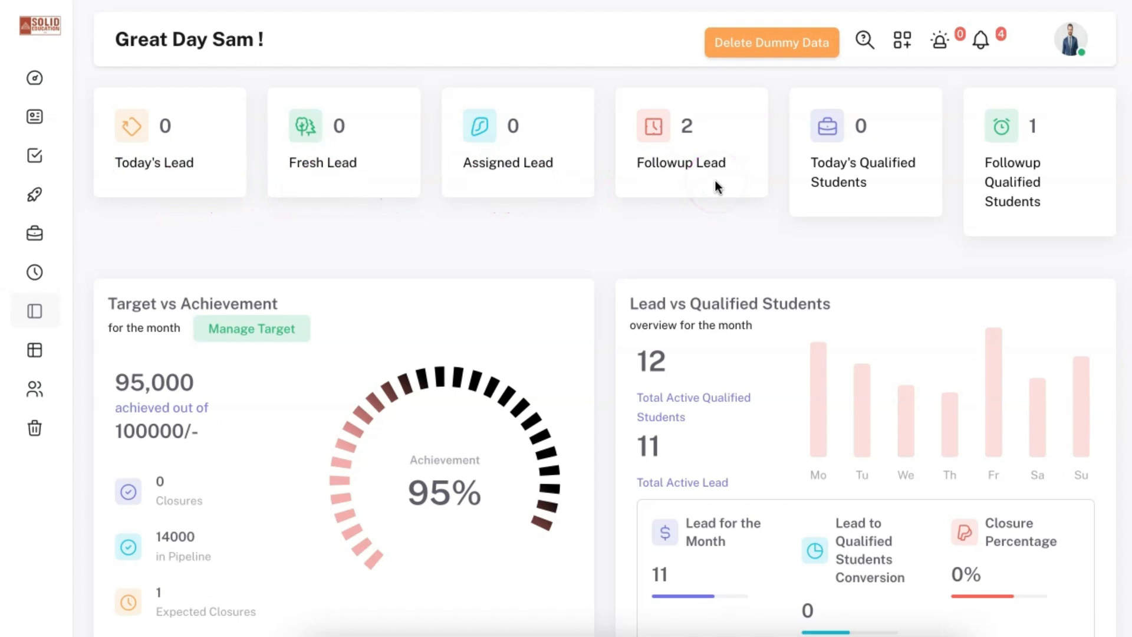
Open the Unprocessed Leads list.
mouse_move(60, 116)
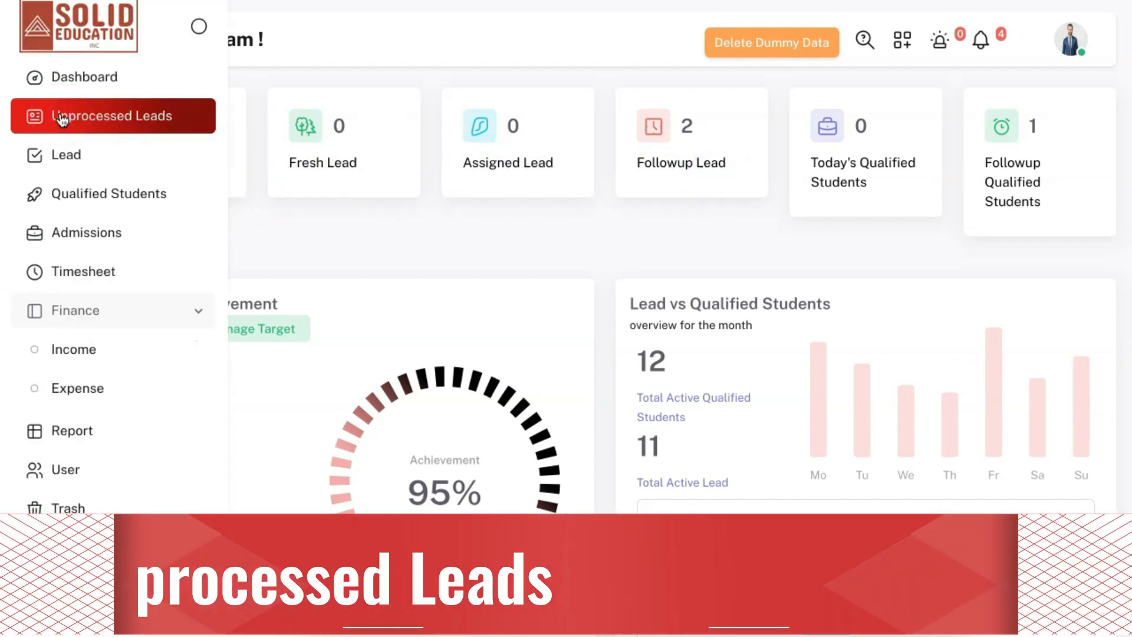
click(61, 116)
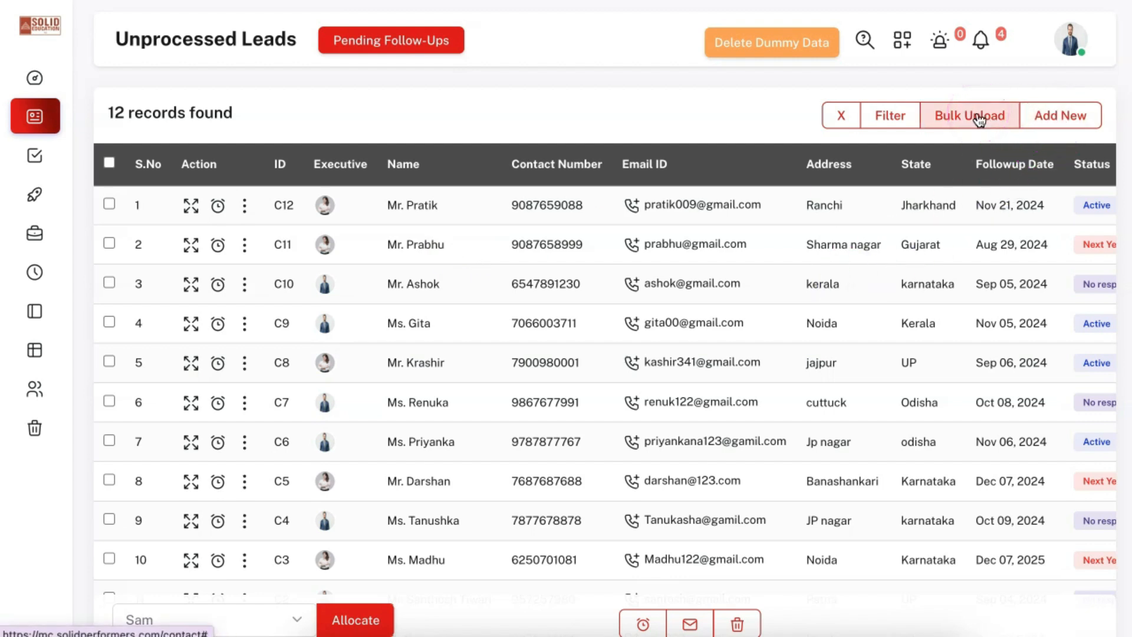
mouse_move(80, 158)
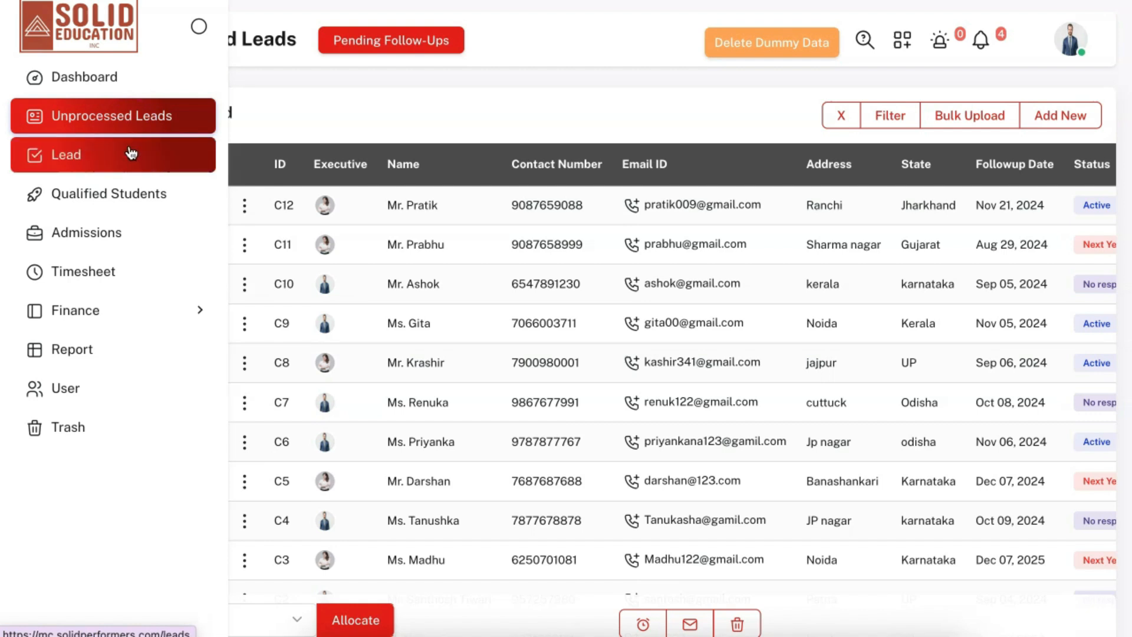
click(157, 121)
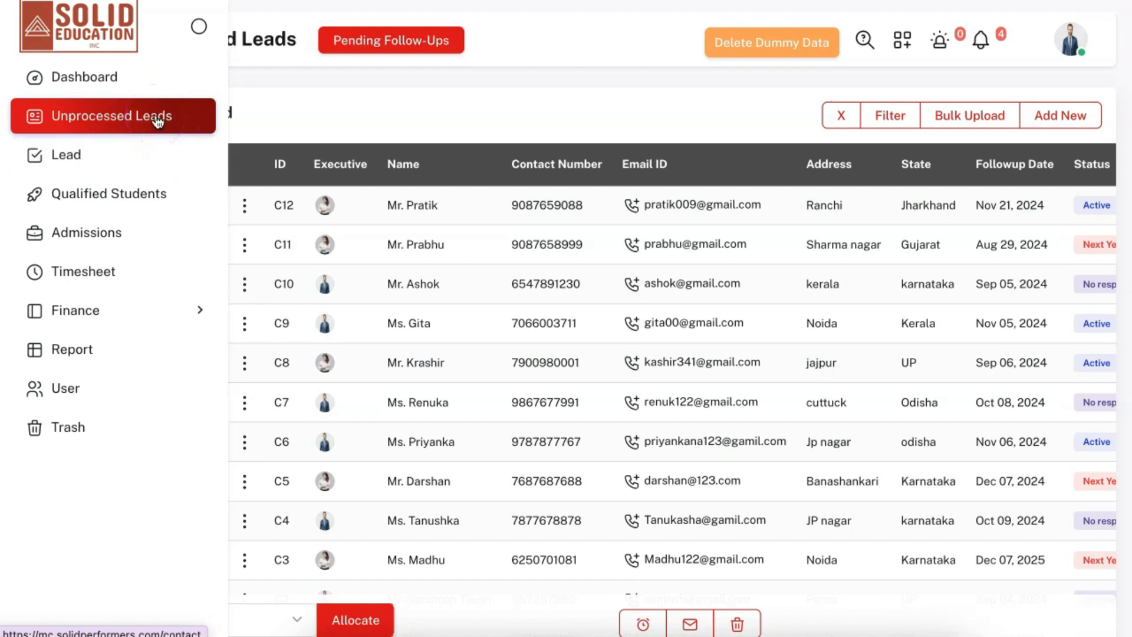
Open the Convert to Lead form for the first unprocessed lead.
click(245, 206)
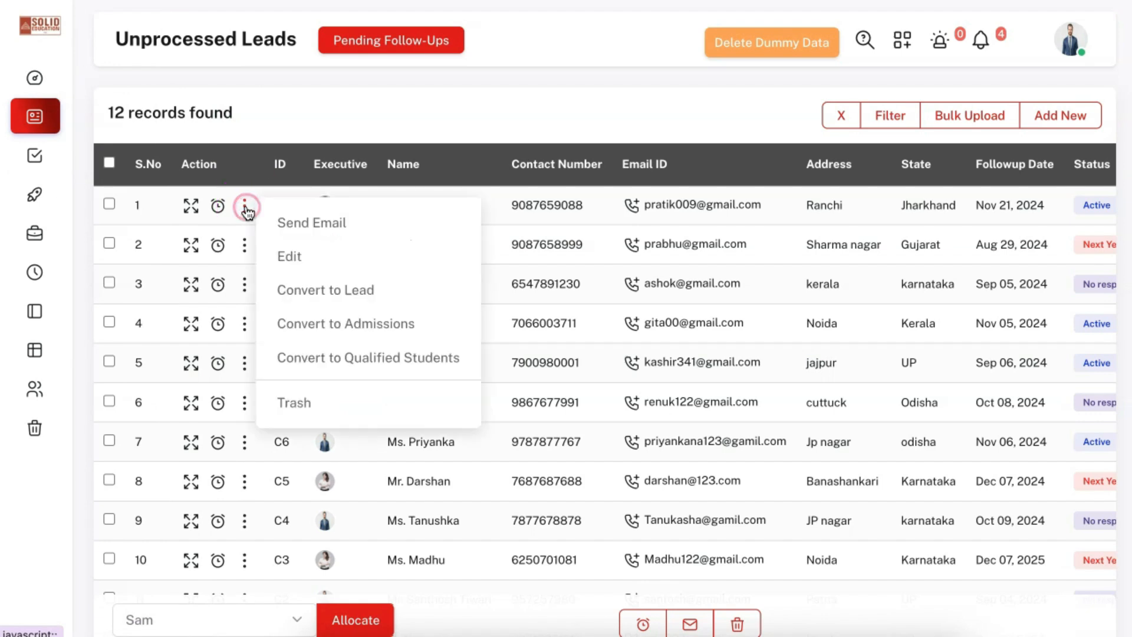
click(295, 290)
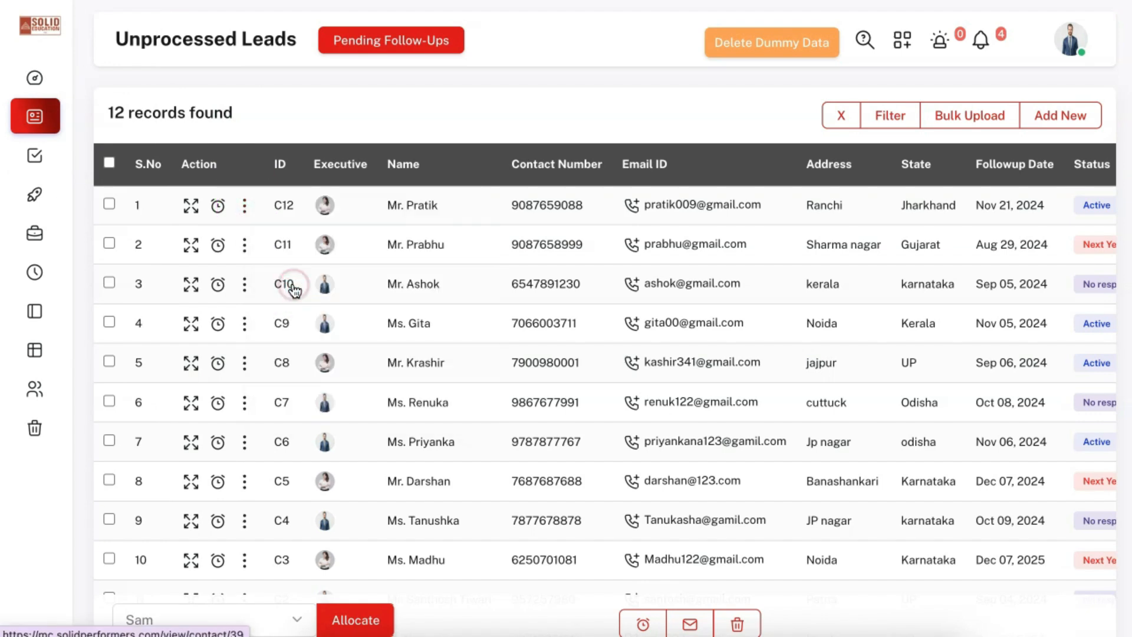
click(335, 276)
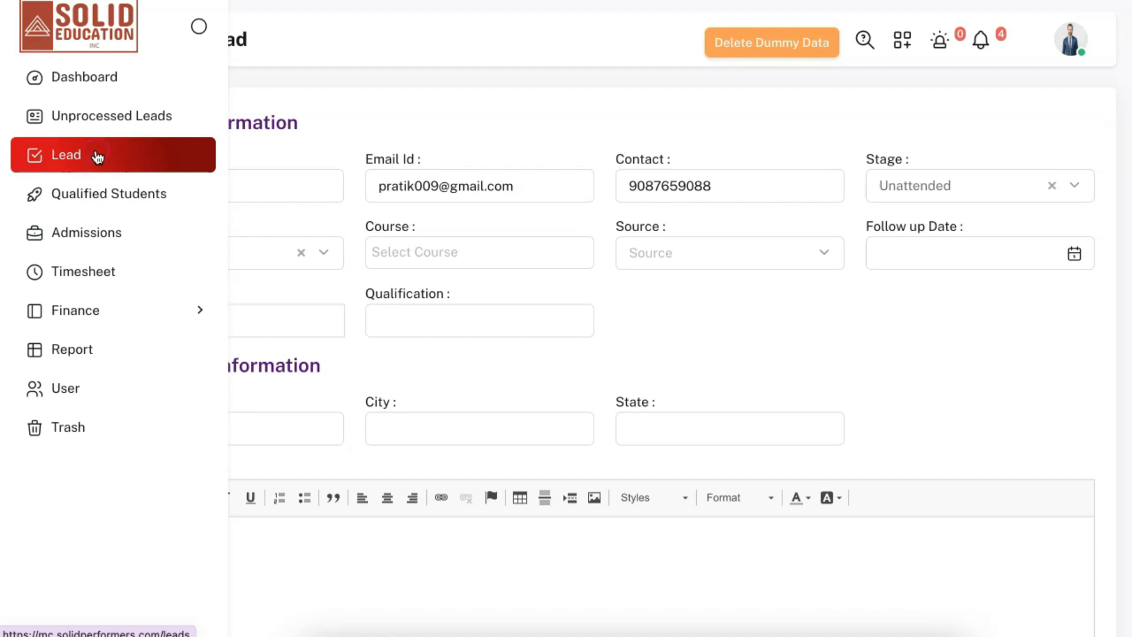
Open the Lead list and look over its records.
click(97, 157)
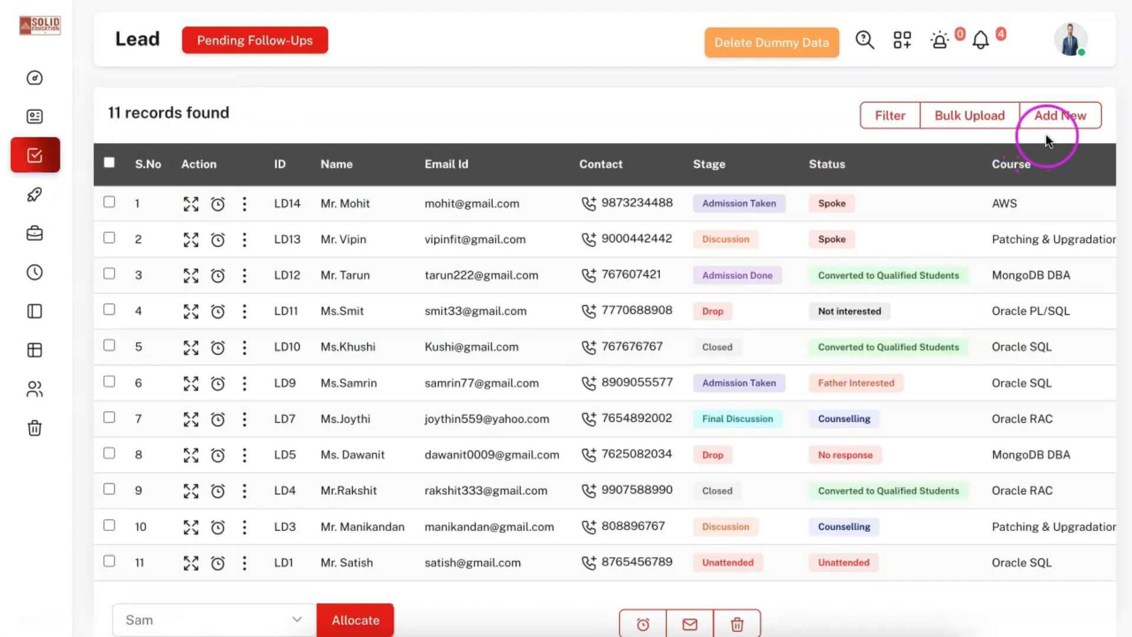
click(974, 125)
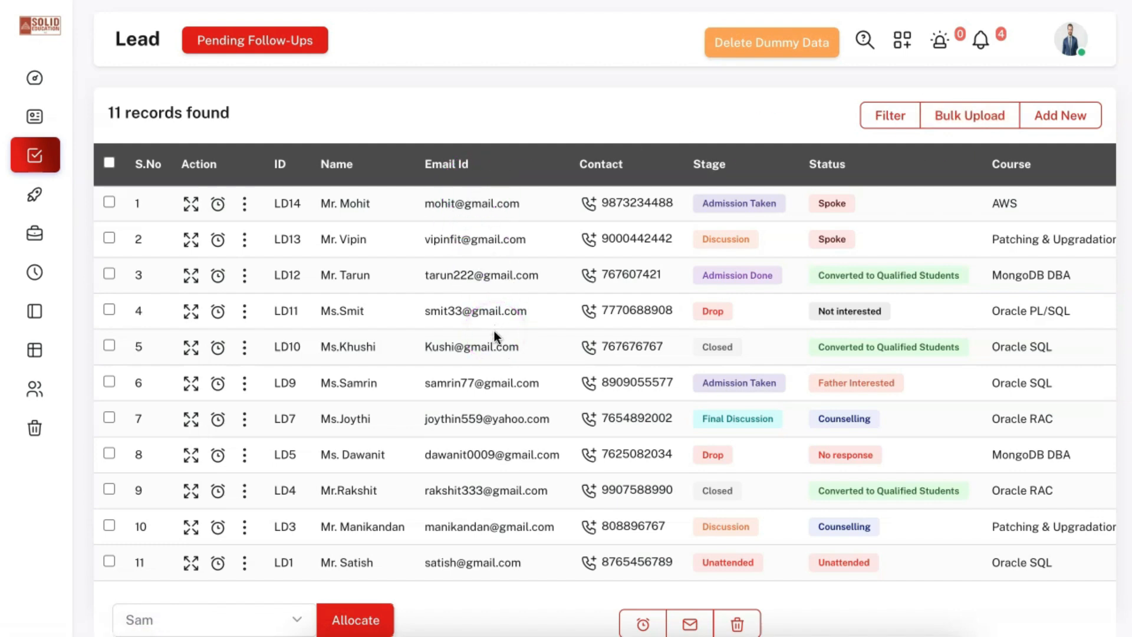
scroll(592, 330, down, 2)
scroll(591, 330, up, 2)
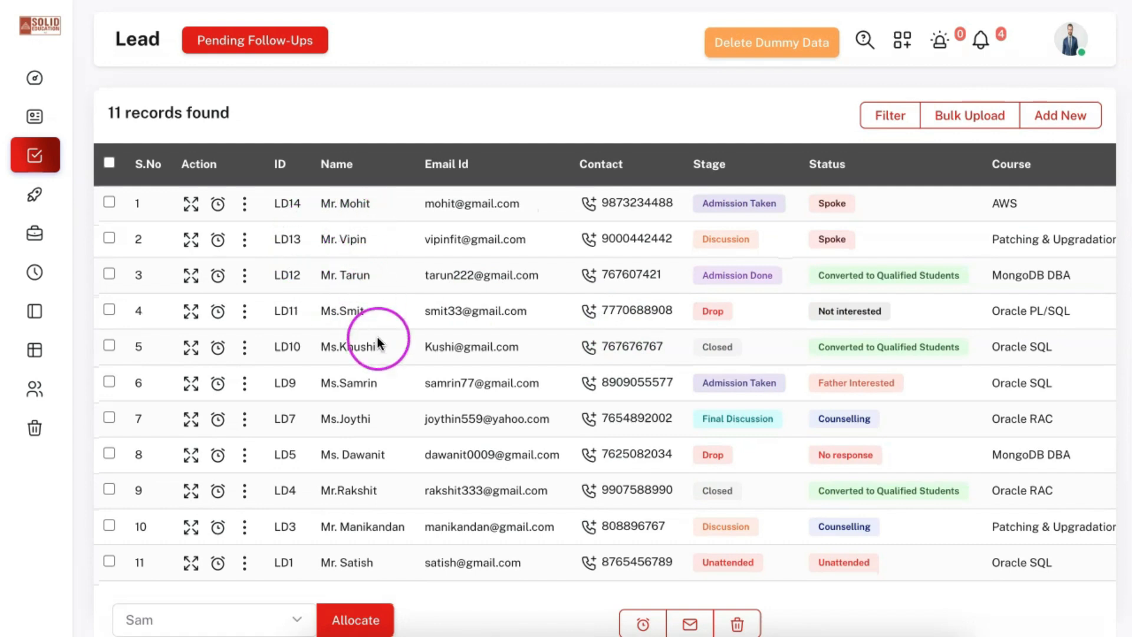
scroll(385, 392, down, 1)
Open a blank new-lead form and examine its fields and the available Course and Status options.
click(1051, 116)
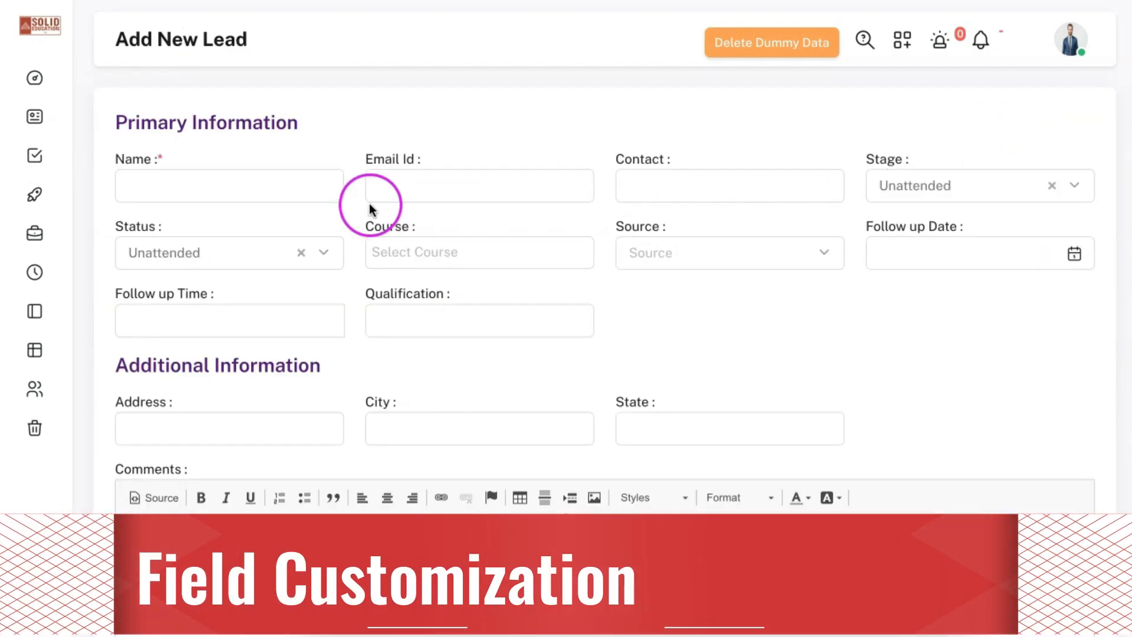
scroll(868, 309, down, 4)
scroll(868, 309, up, 1)
scroll(868, 311, up, 3)
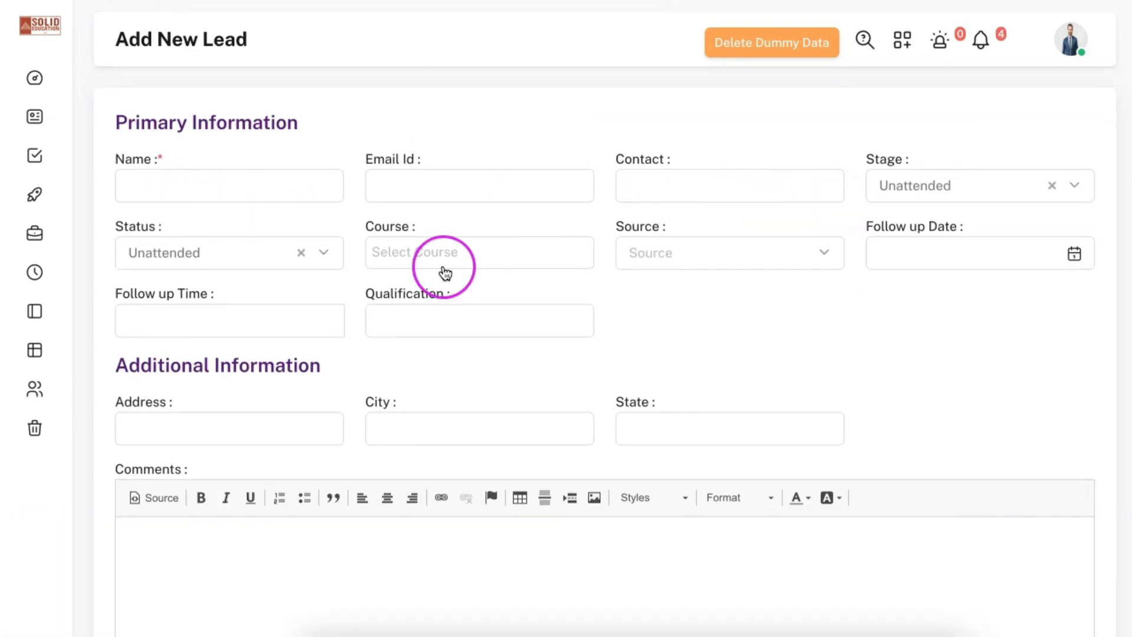
click(444, 271)
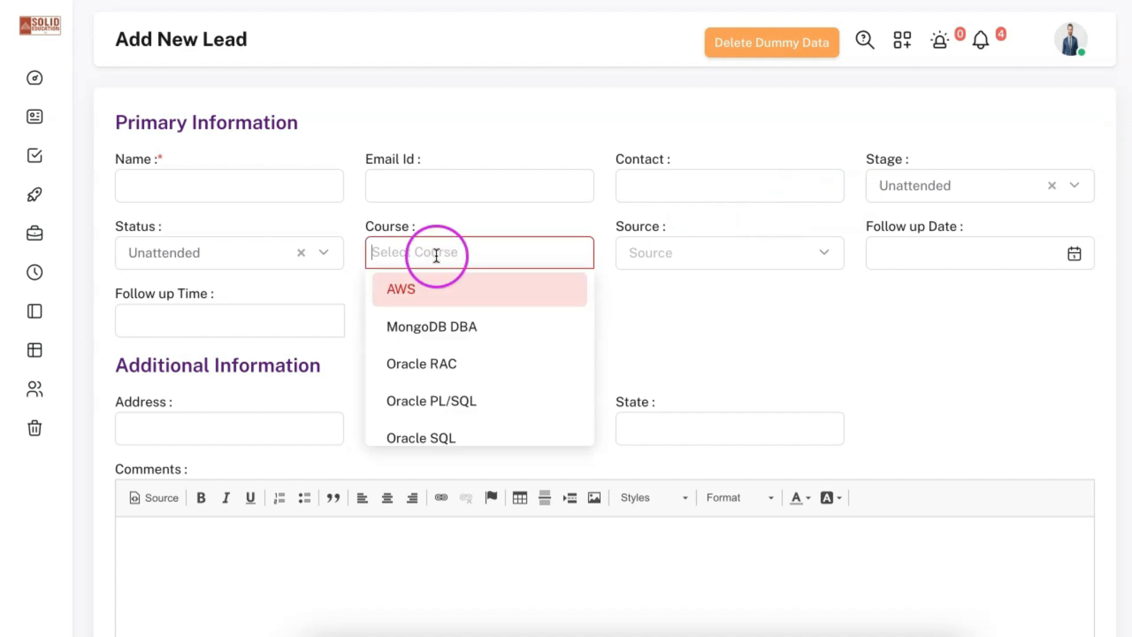
click(223, 242)
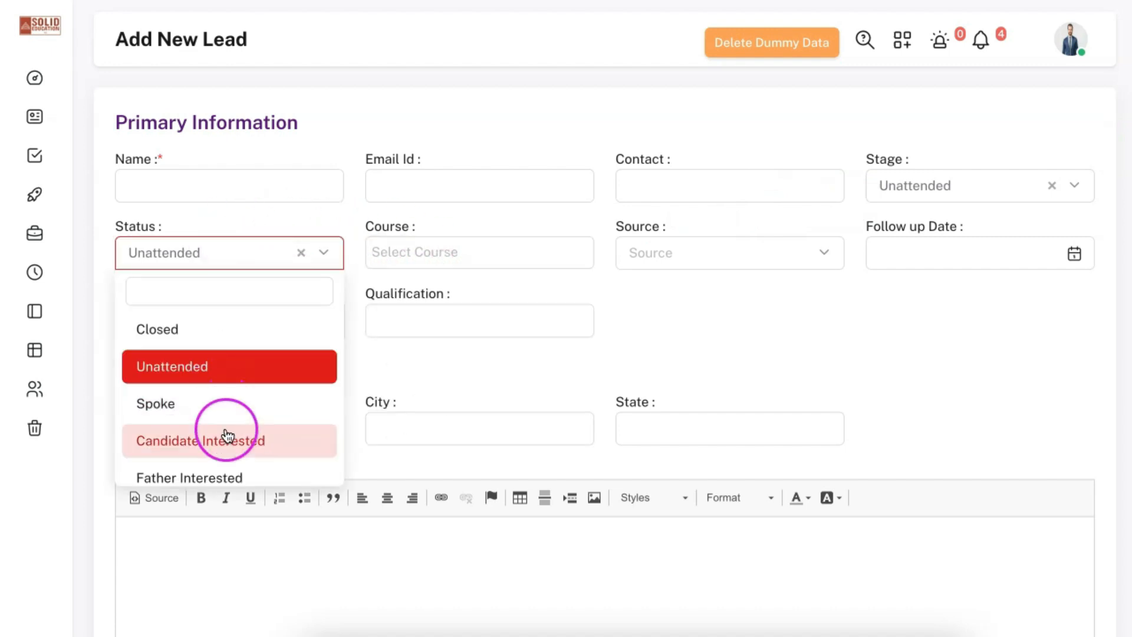
scroll(230, 433, down, 3)
click(669, 373)
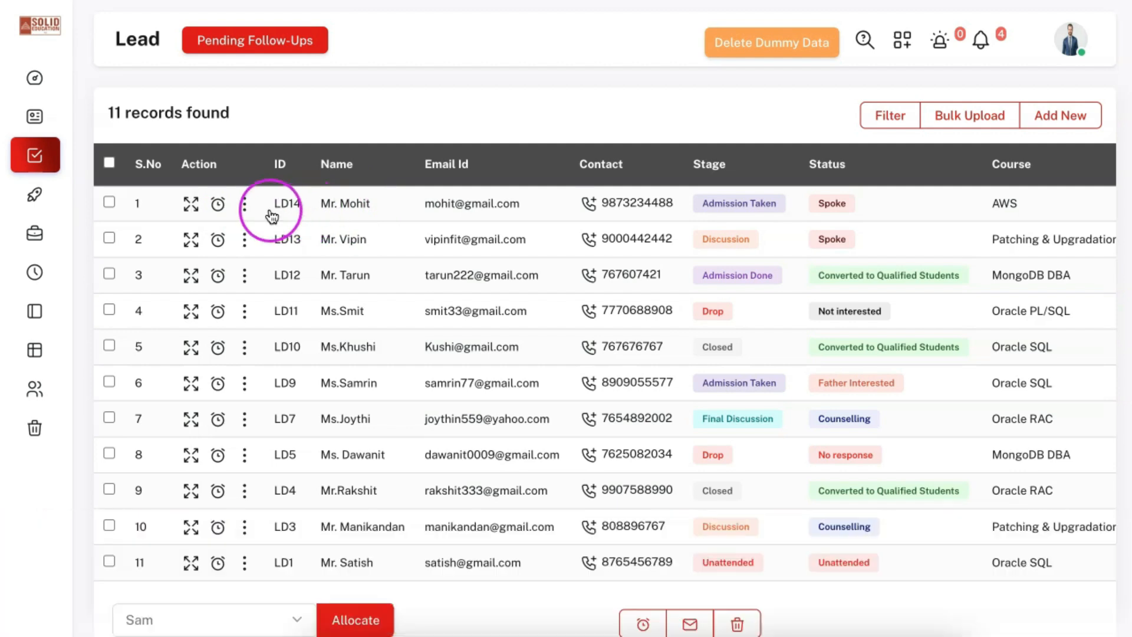
Start a follow-up update for the first lead and schedule it for 04-09-2024 at 11:00 AM.
click(219, 206)
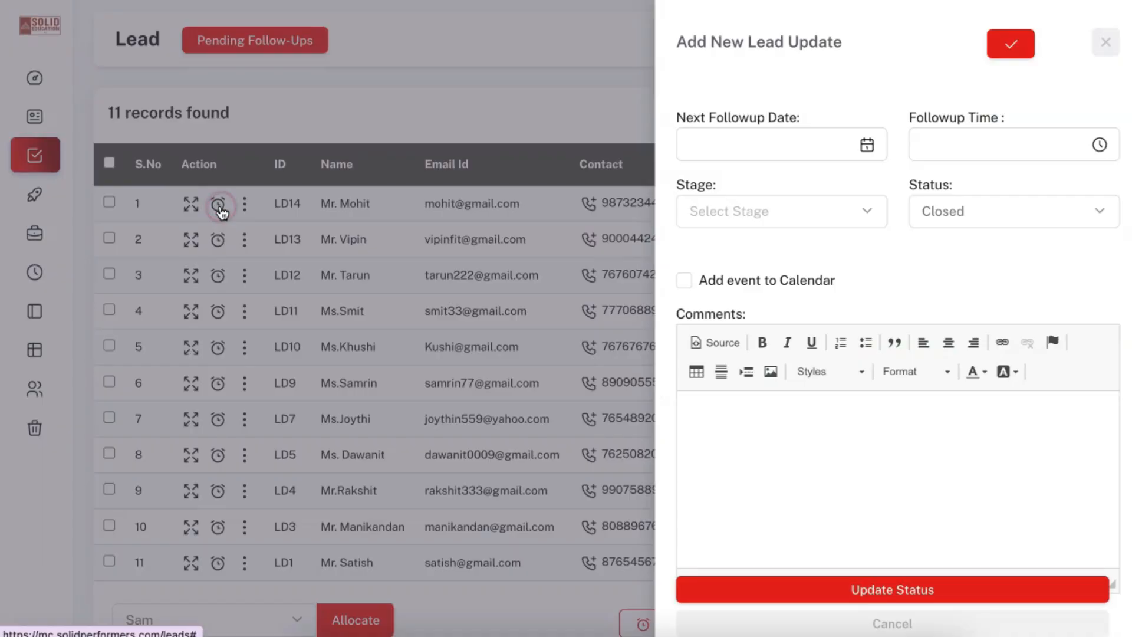
click(776, 152)
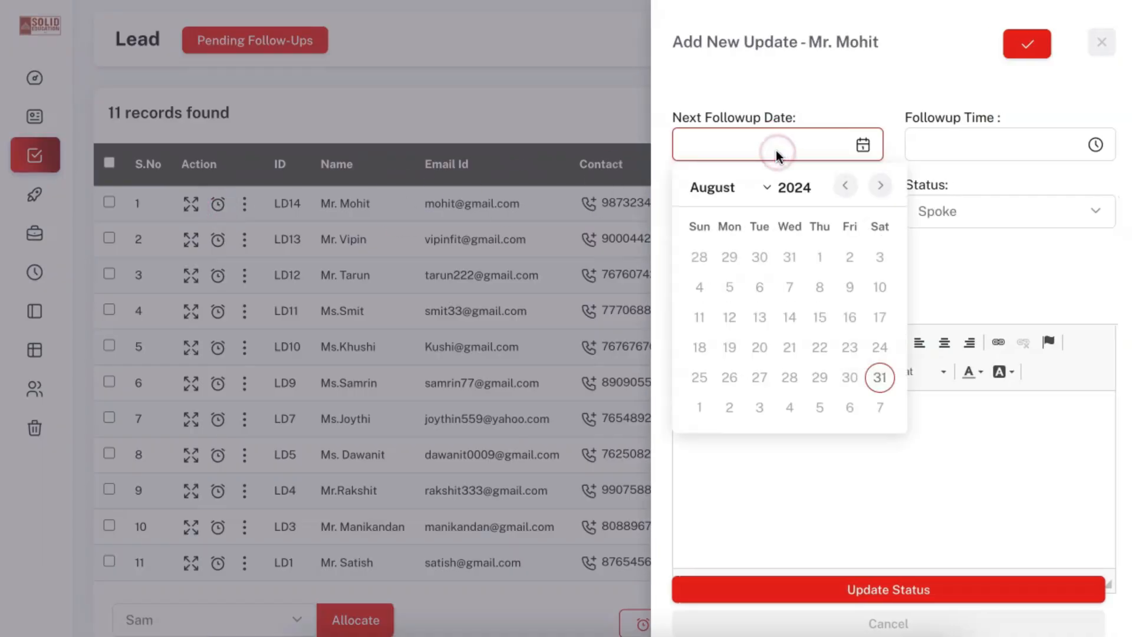
click(791, 408)
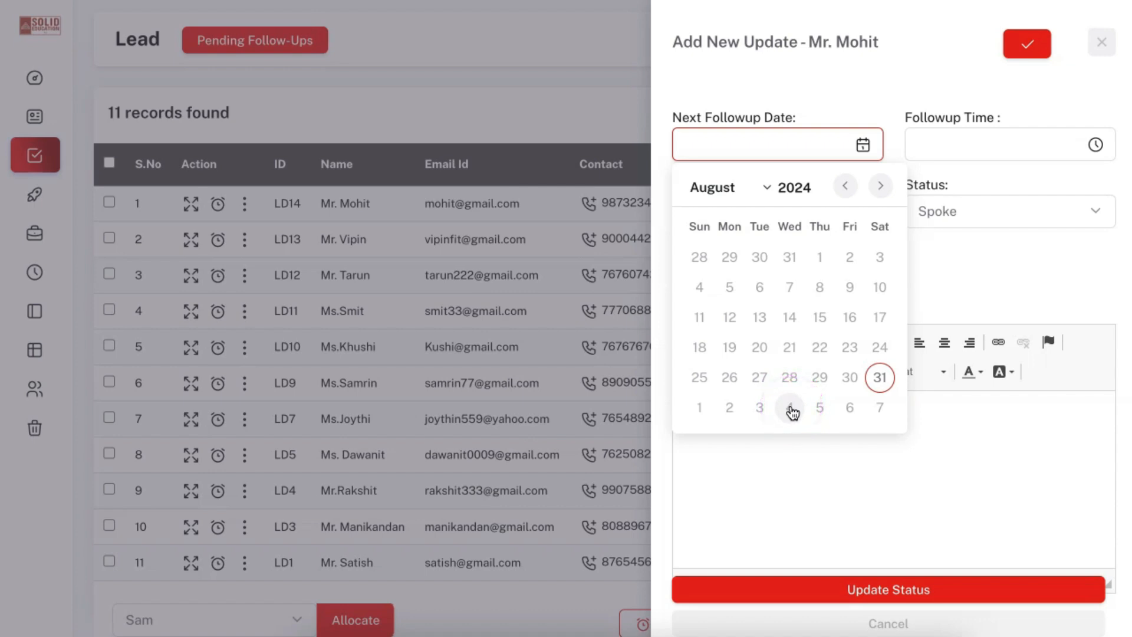
click(791, 408)
click(941, 156)
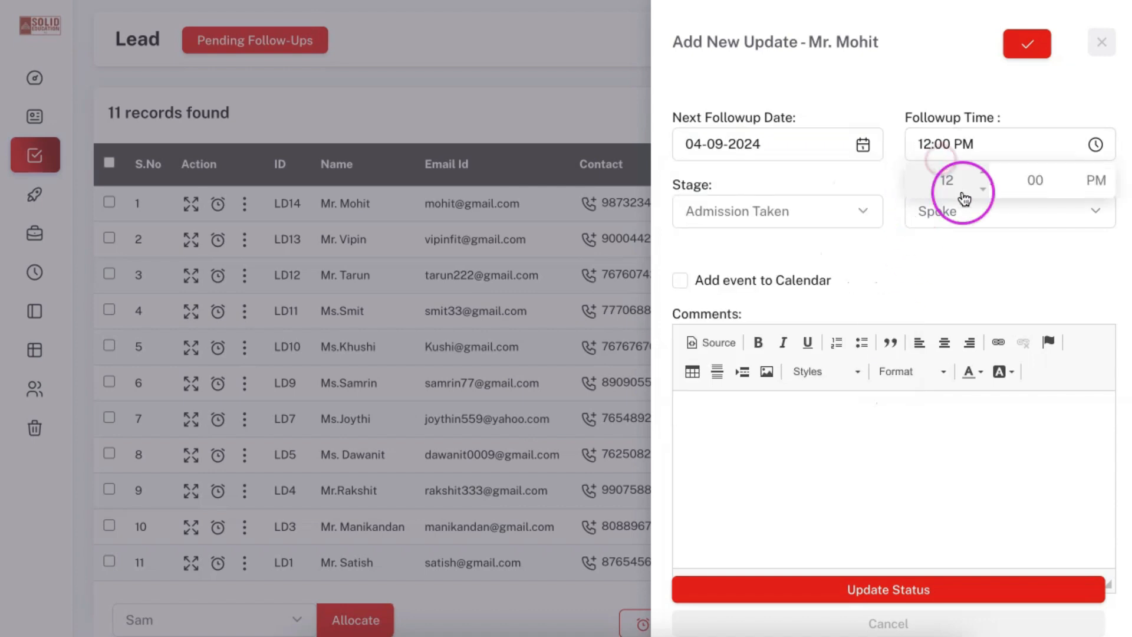
click(982, 191)
Set the lead update's stage to Discussion and its status to Candidate Interested.
click(767, 211)
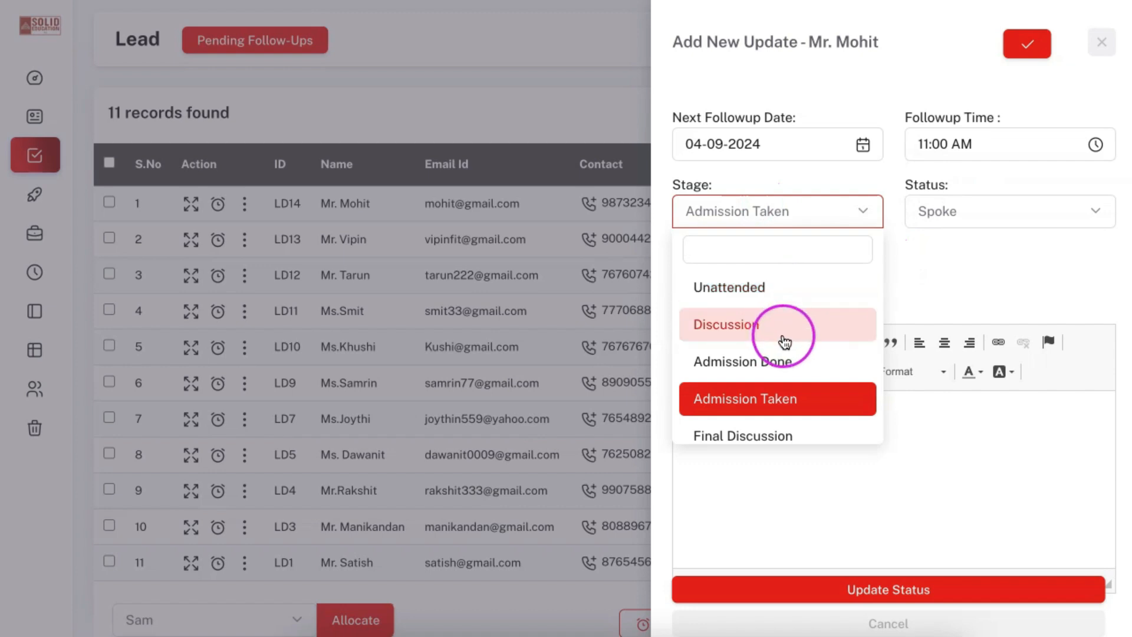
scroll(782, 335, down, 2)
scroll(784, 339, up, 2)
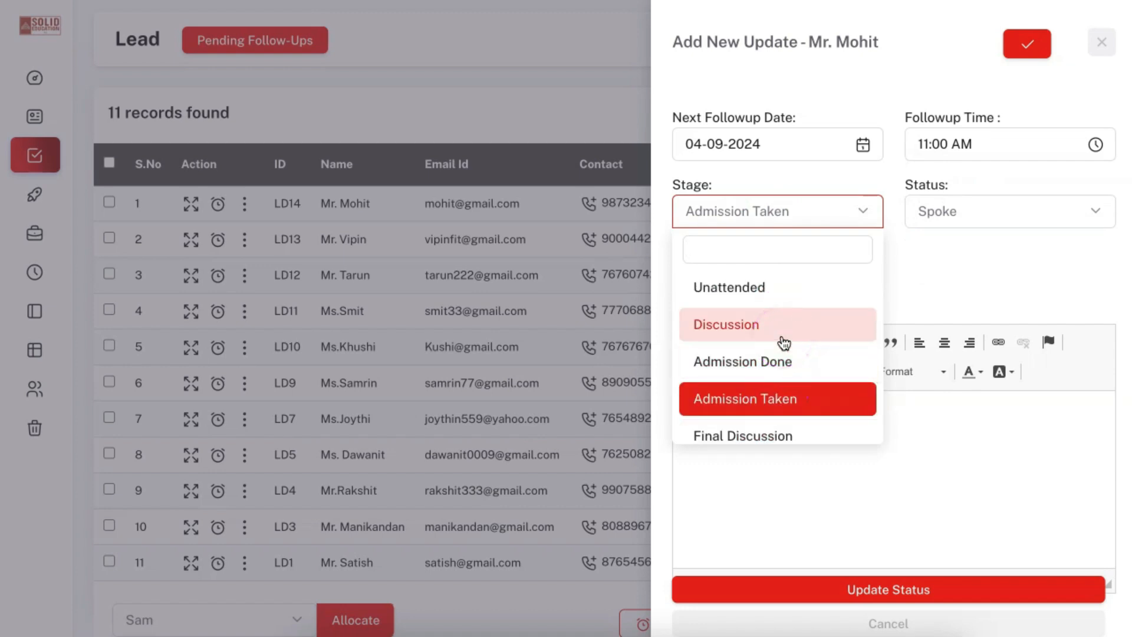
click(772, 334)
click(1019, 214)
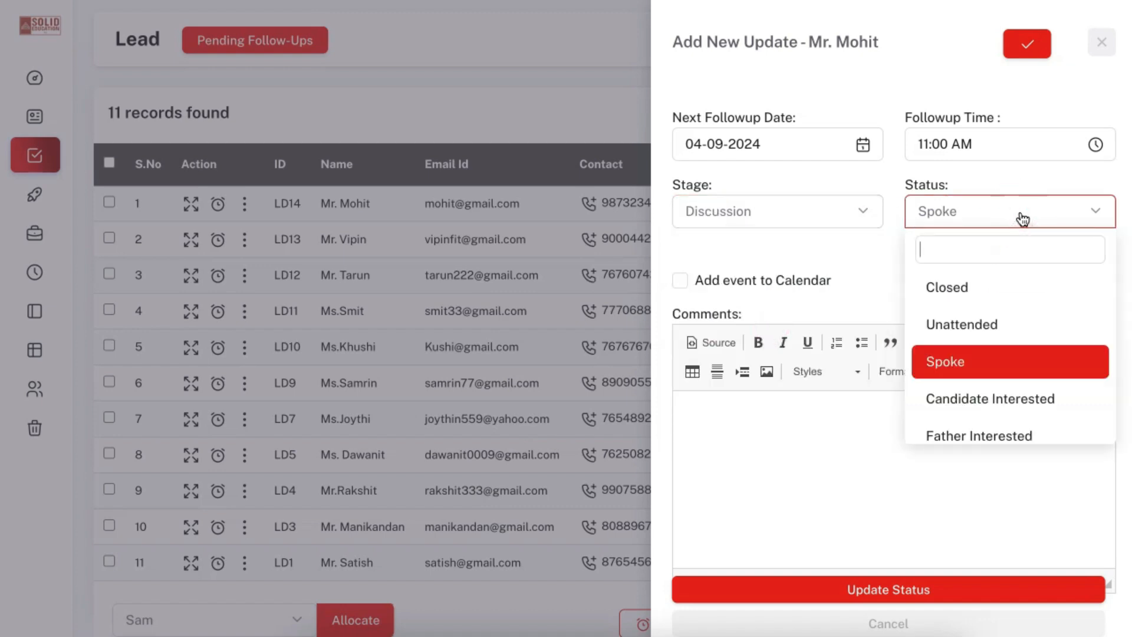
click(1035, 341)
click(1051, 395)
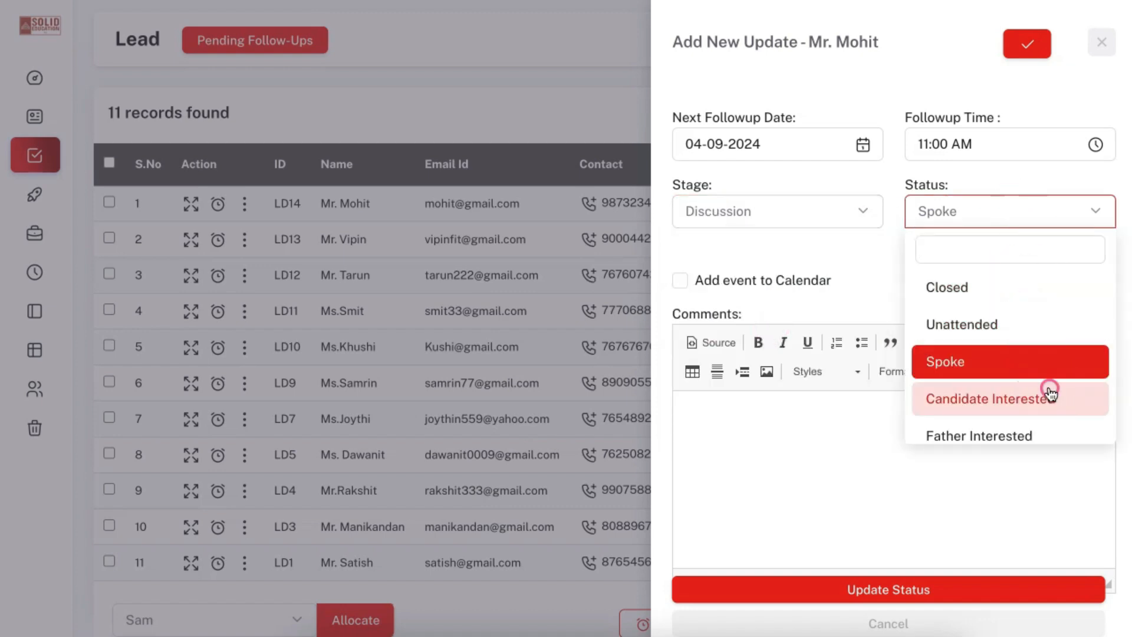
Add the comment "He is interested in ABC course." and submit the lead's status update.
click(845, 454)
text(He is interested i)
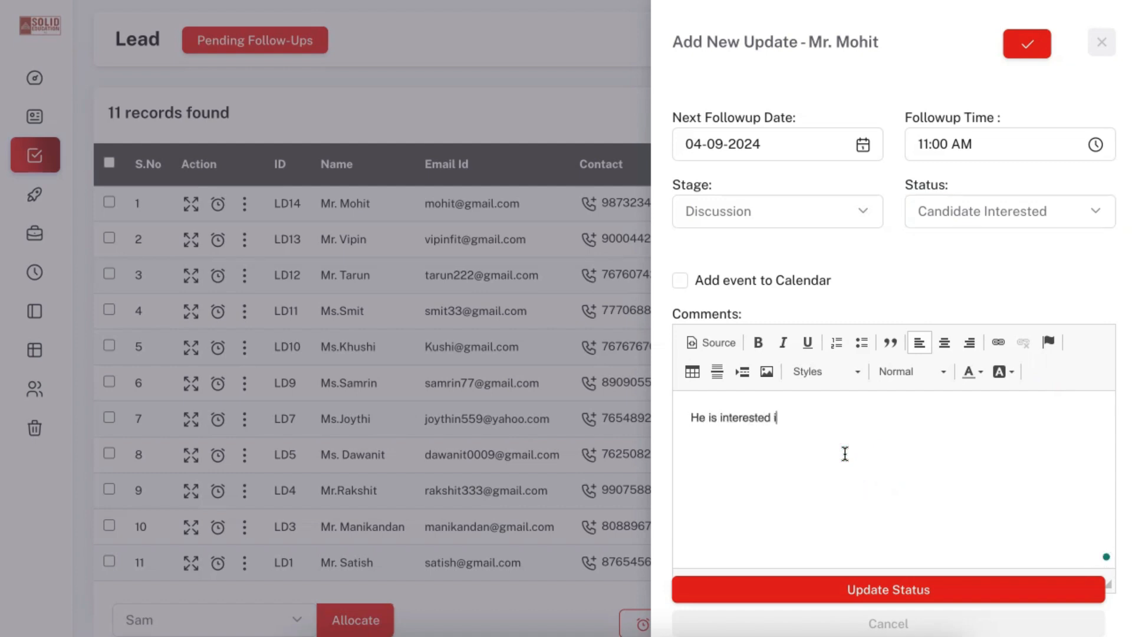
text(n ABC course.)
click(849, 454)
click(893, 580)
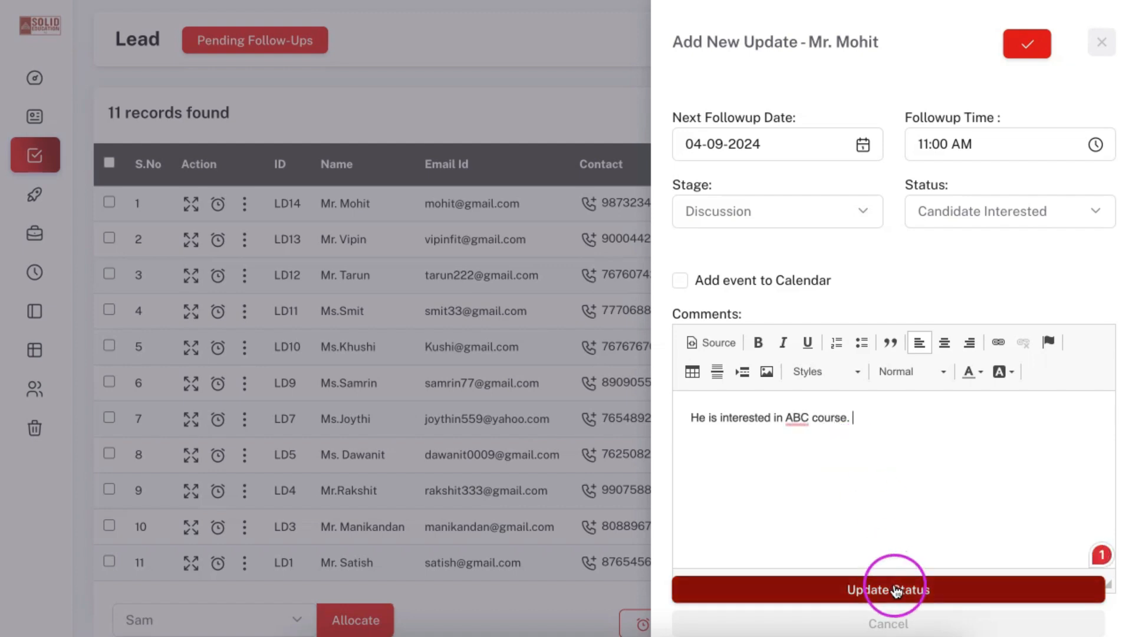
click(931, 491)
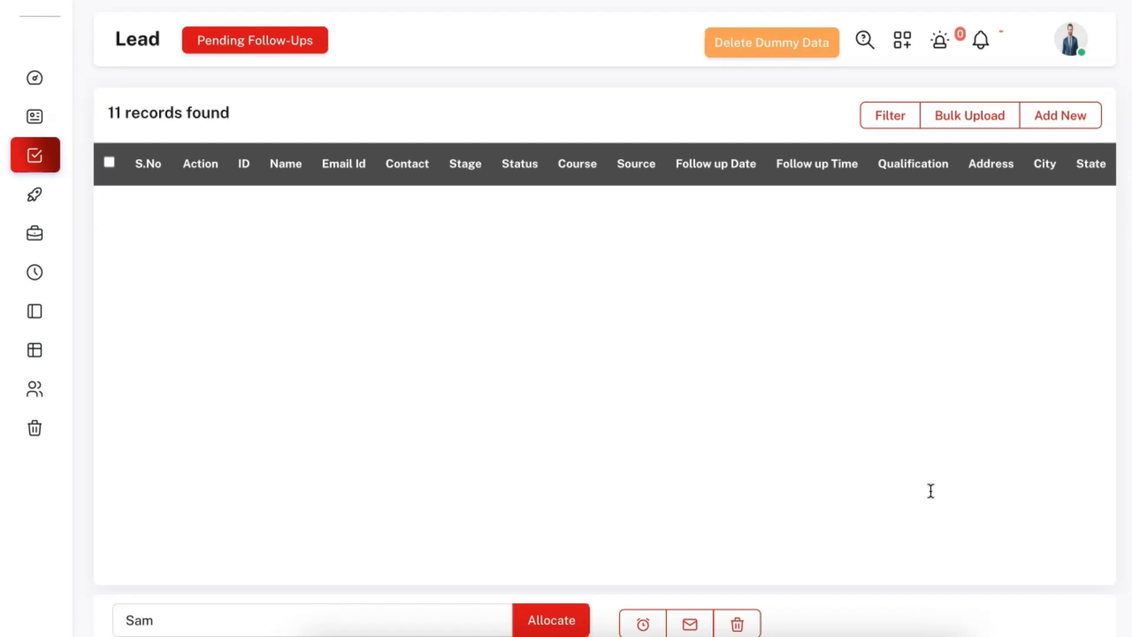
Open the notifications to view the pending follow-ups by category.
click(758, 327)
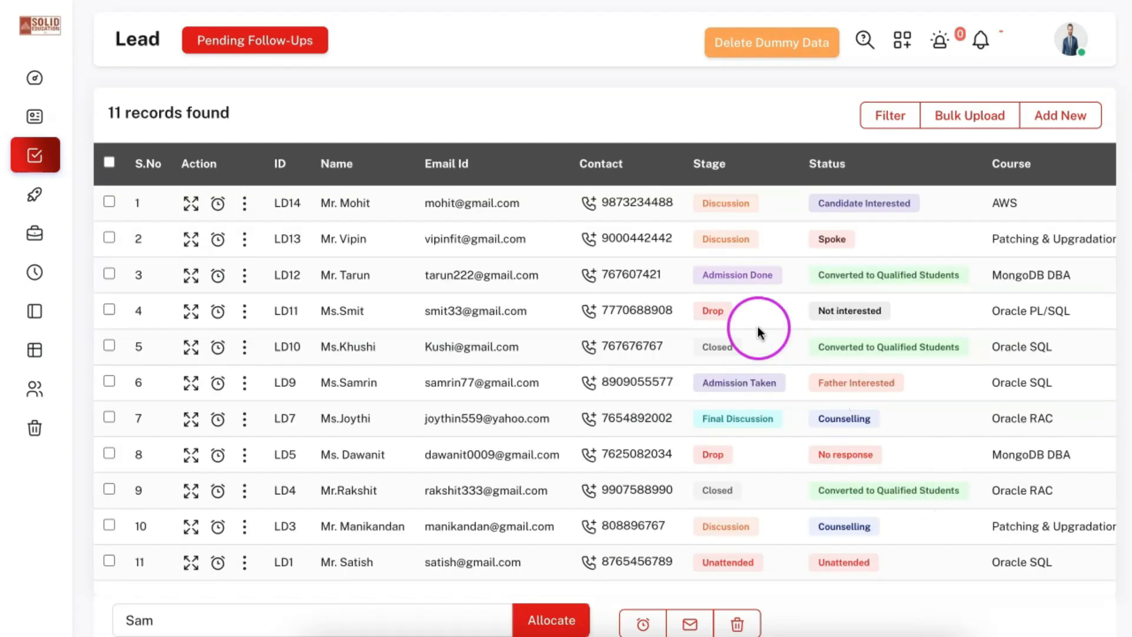
click(758, 341)
click(982, 42)
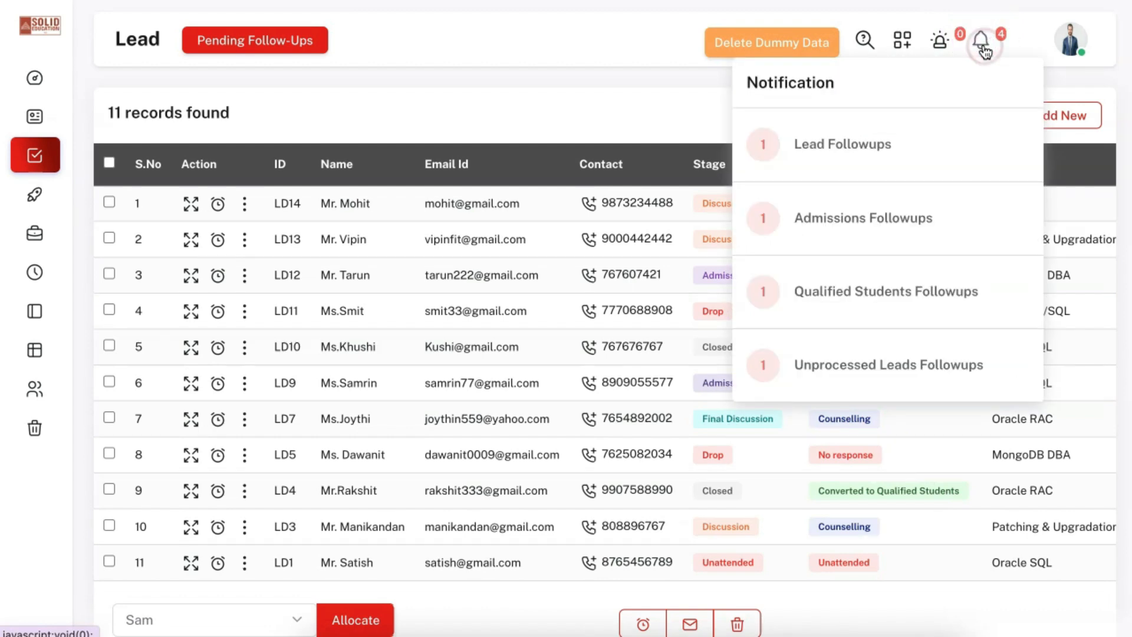
Check the lead follow-ups entry in the notifications and close the notification list.
click(845, 144)
click(872, 147)
click(506, 107)
View the first lead's follow-up history, review the comment recorded there, and close the lead's details.
click(192, 203)
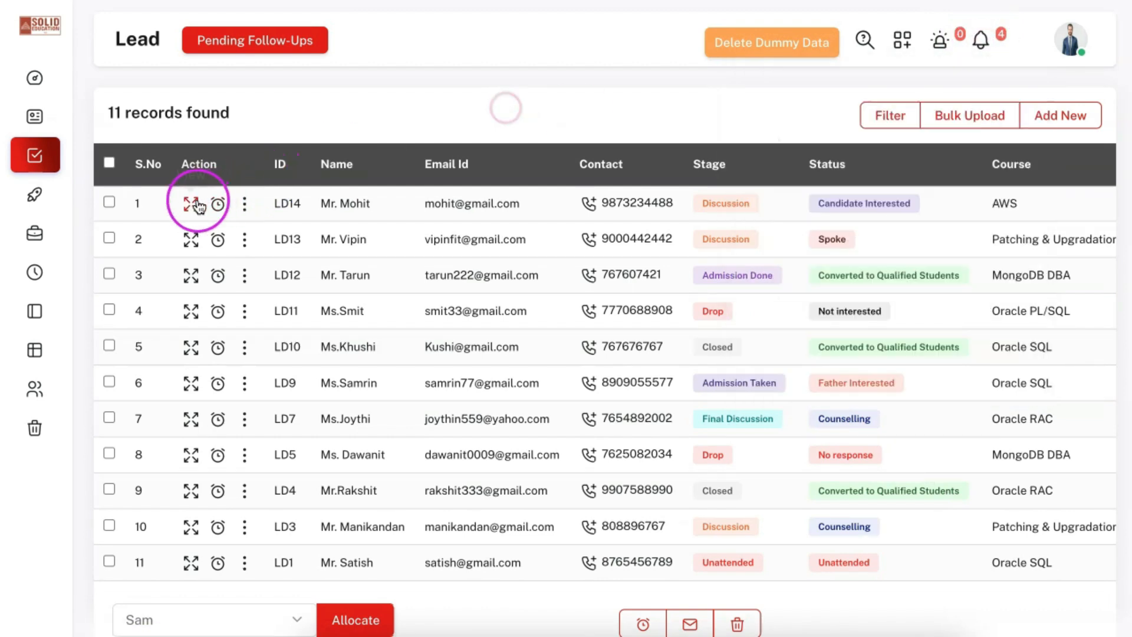
click(770, 101)
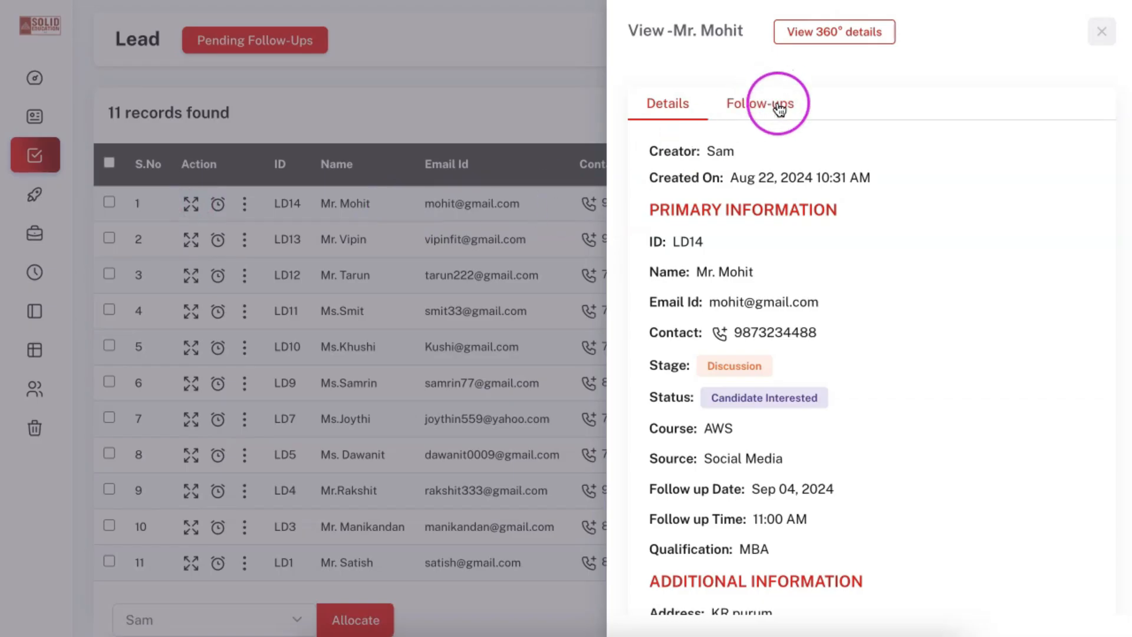
click(695, 188)
drag(678, 203, 875, 209)
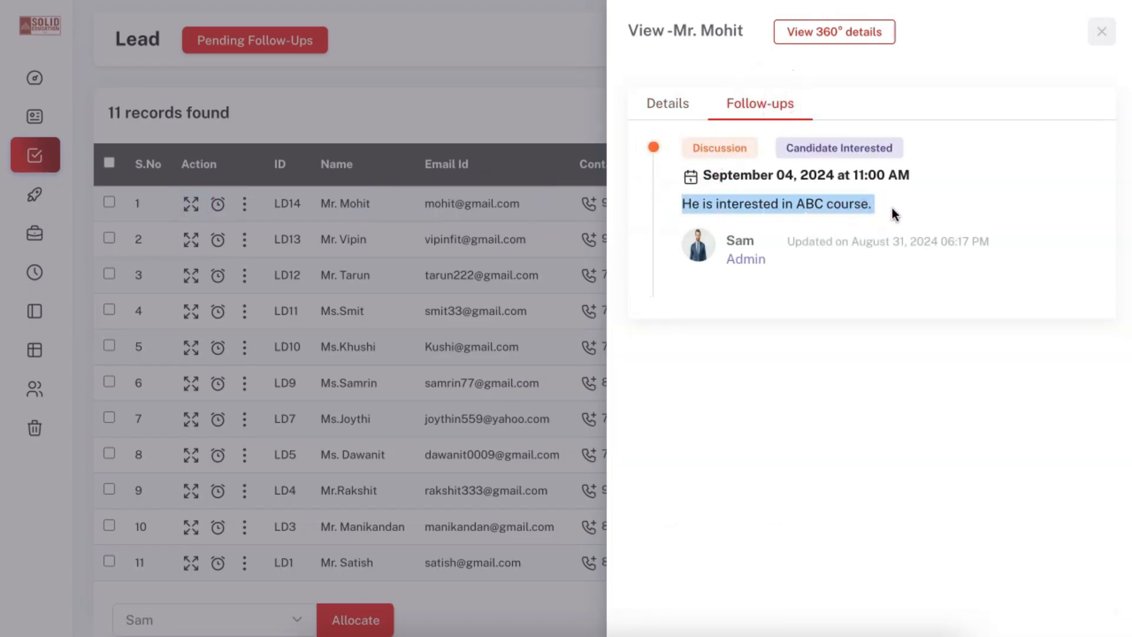
click(892, 208)
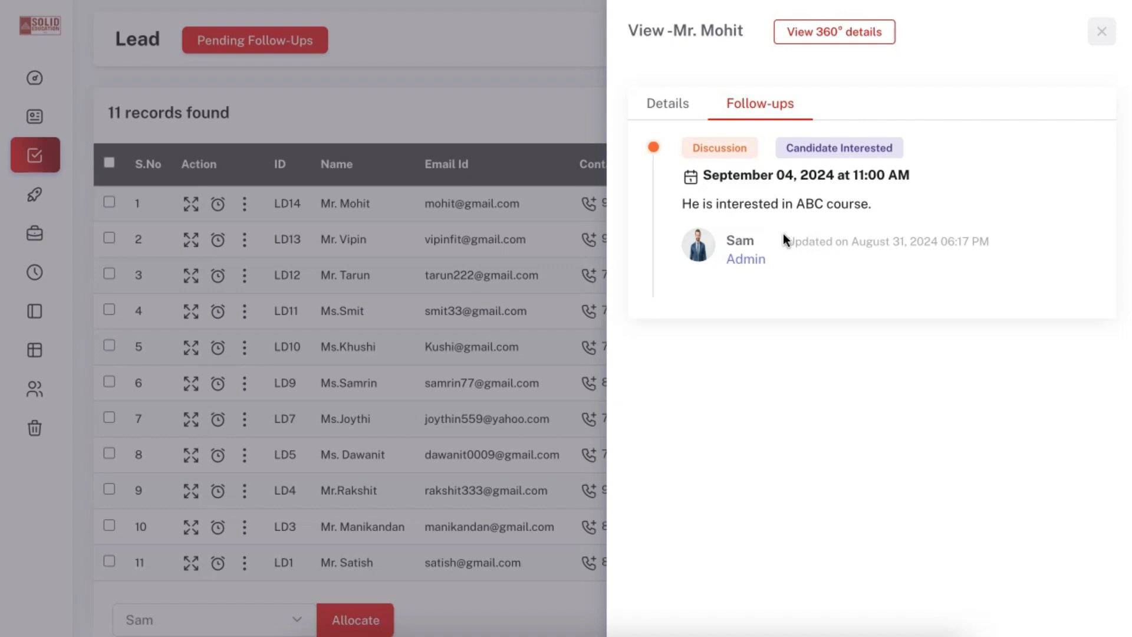
click(190, 202)
Select the first, third and fifth leads and view the users they can be allocated to.
click(109, 202)
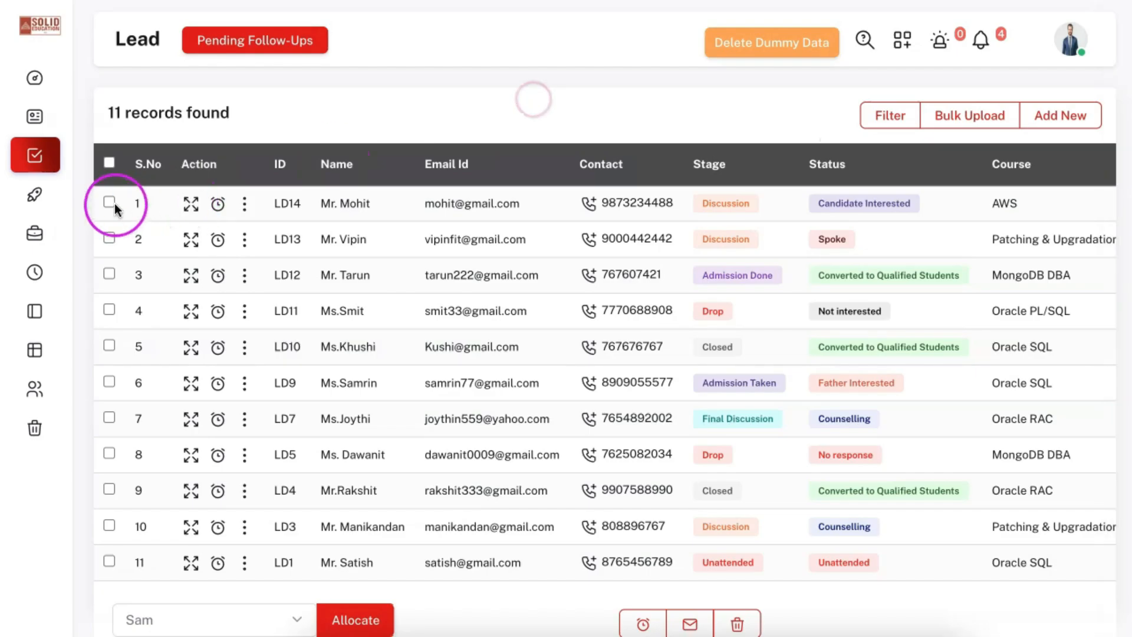
click(108, 275)
click(110, 346)
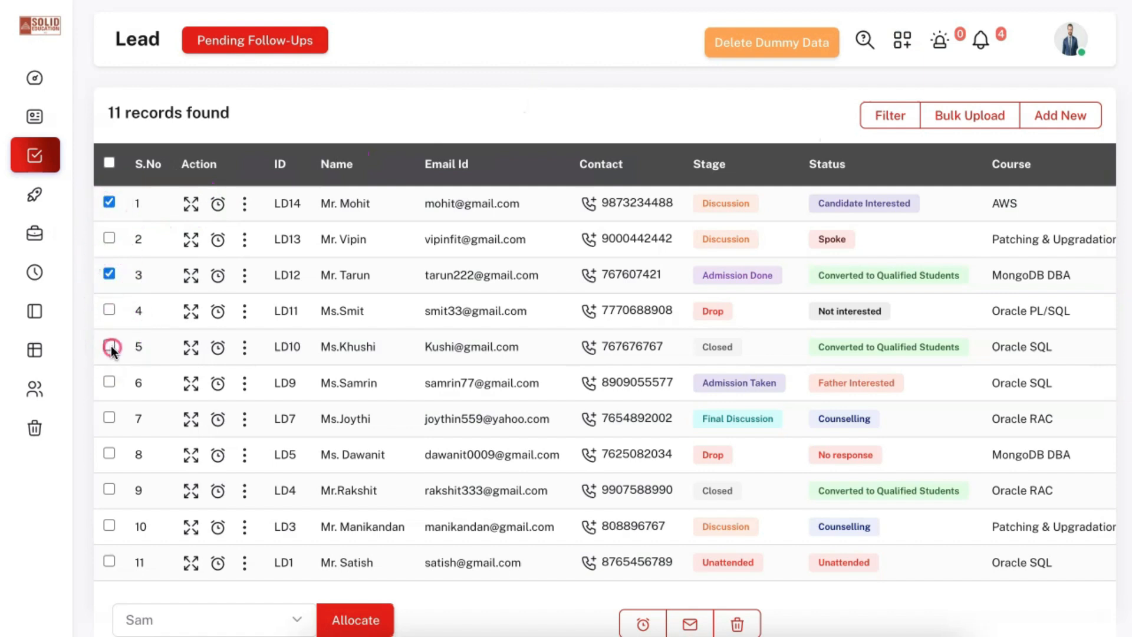
click(165, 628)
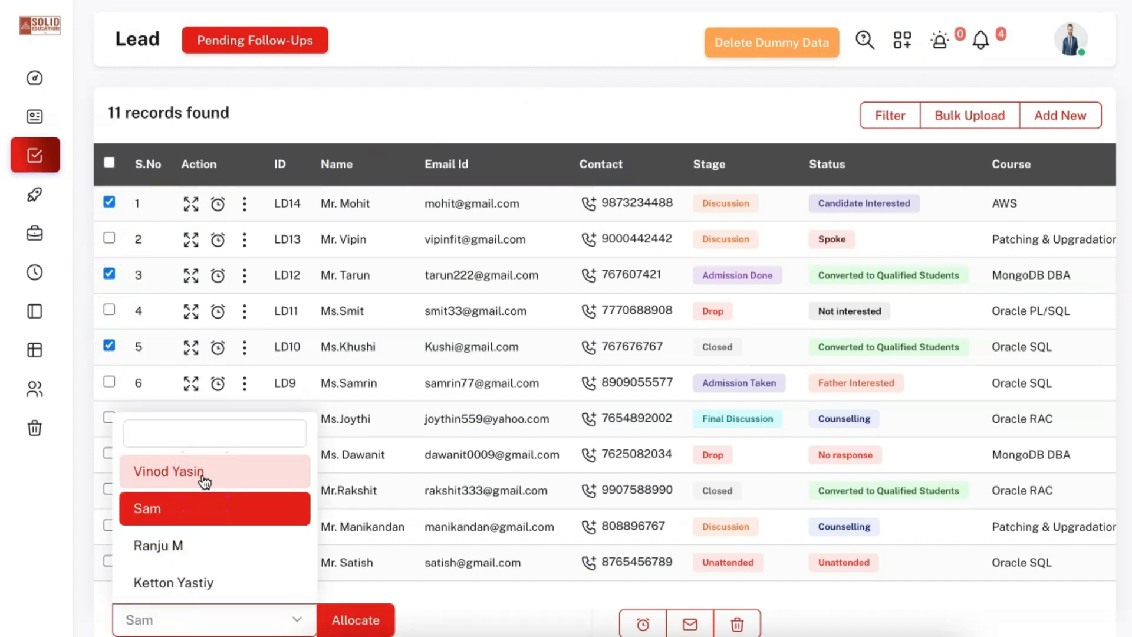
click(644, 124)
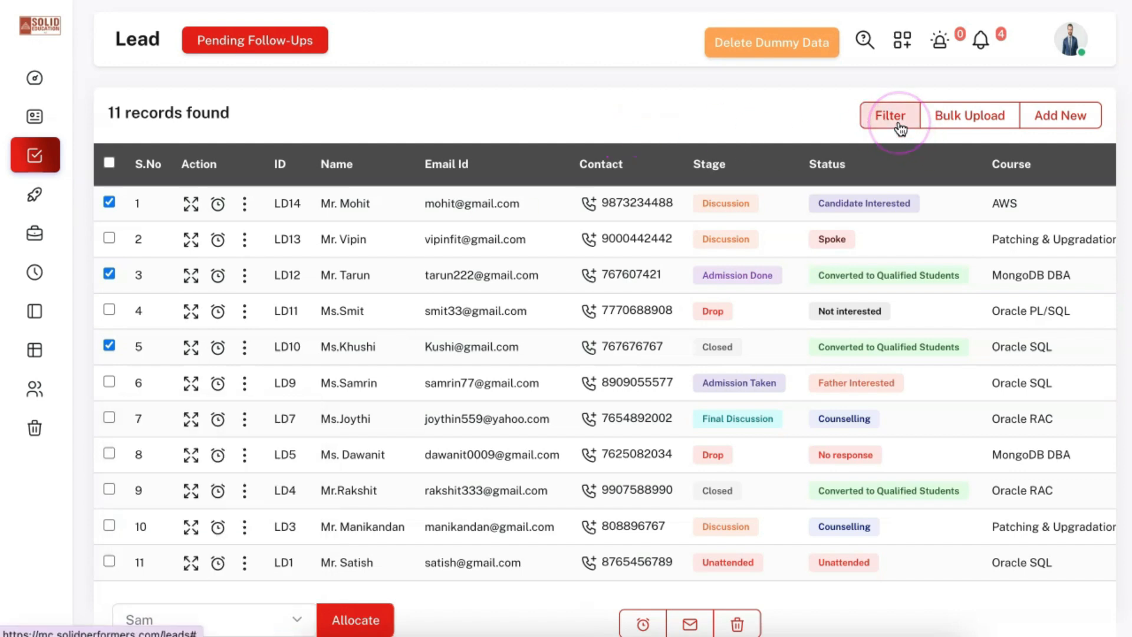
Open the lead filters and choose the admin user as the executive.
click(901, 127)
click(916, 171)
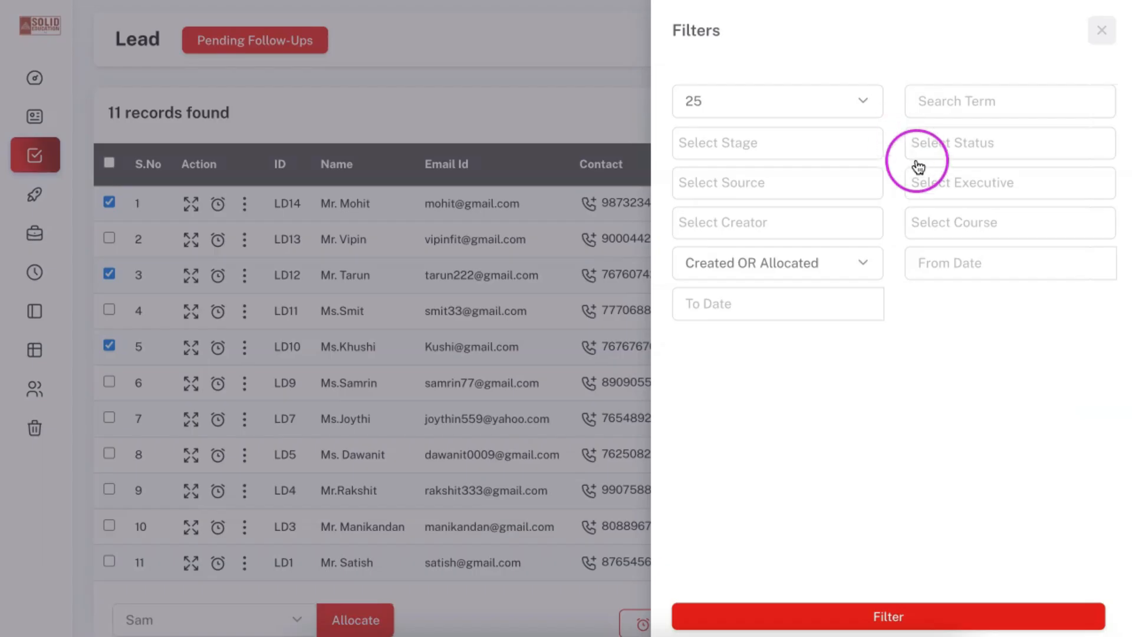
click(957, 267)
click(886, 616)
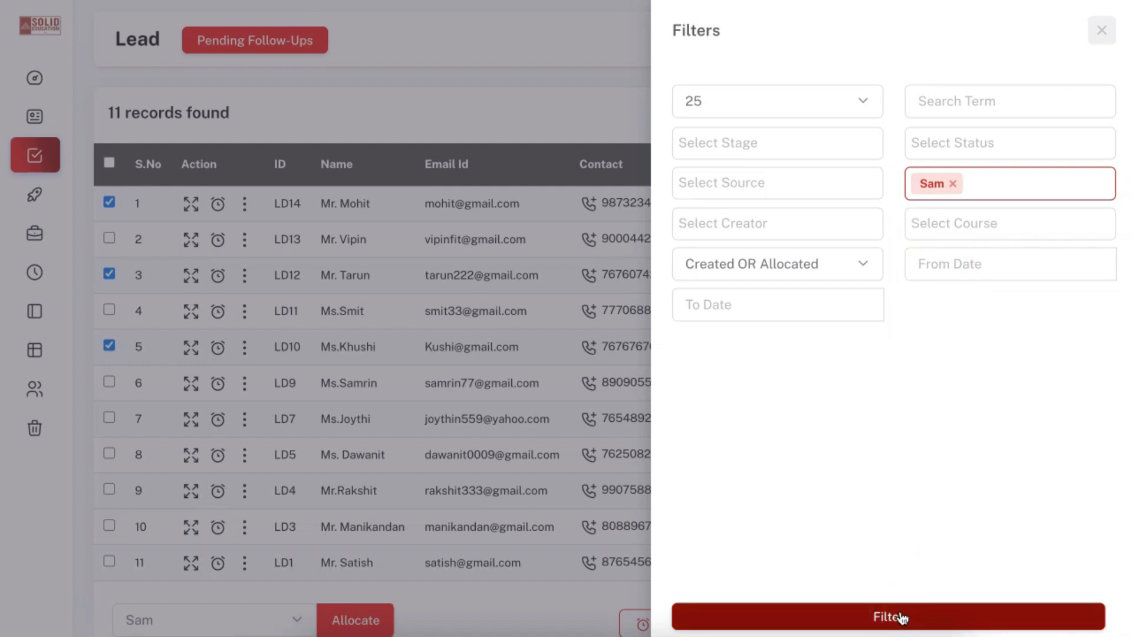
Add the stages Discussion and Admission Done to the lead filters, and close the filters.
click(733, 142)
click(741, 218)
click(799, 152)
click(808, 265)
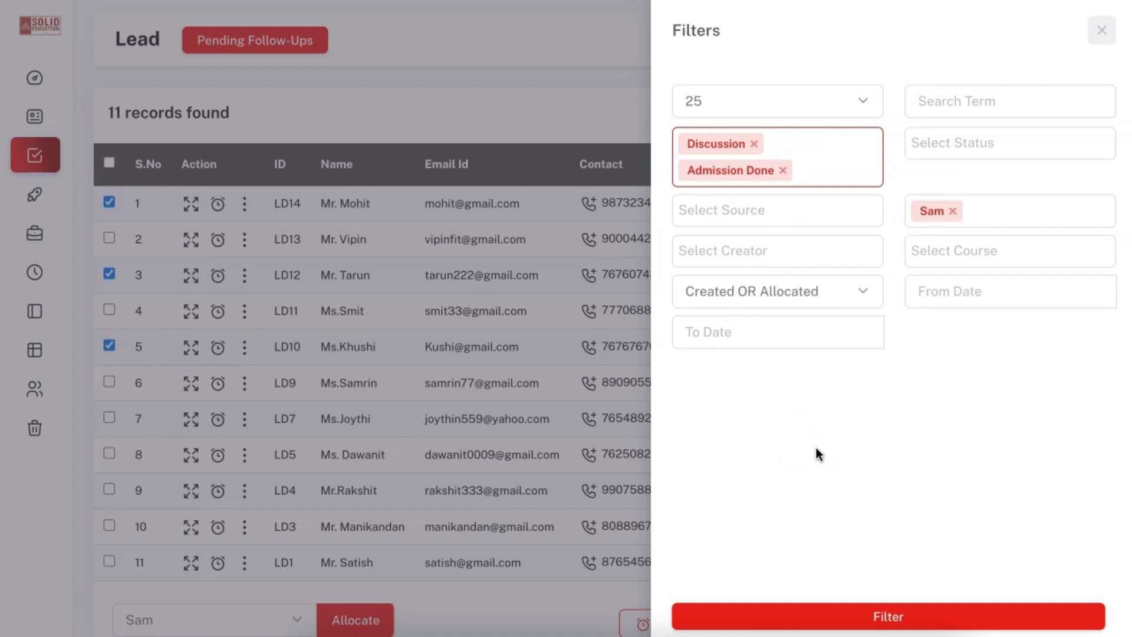
click(270, 197)
click(375, 216)
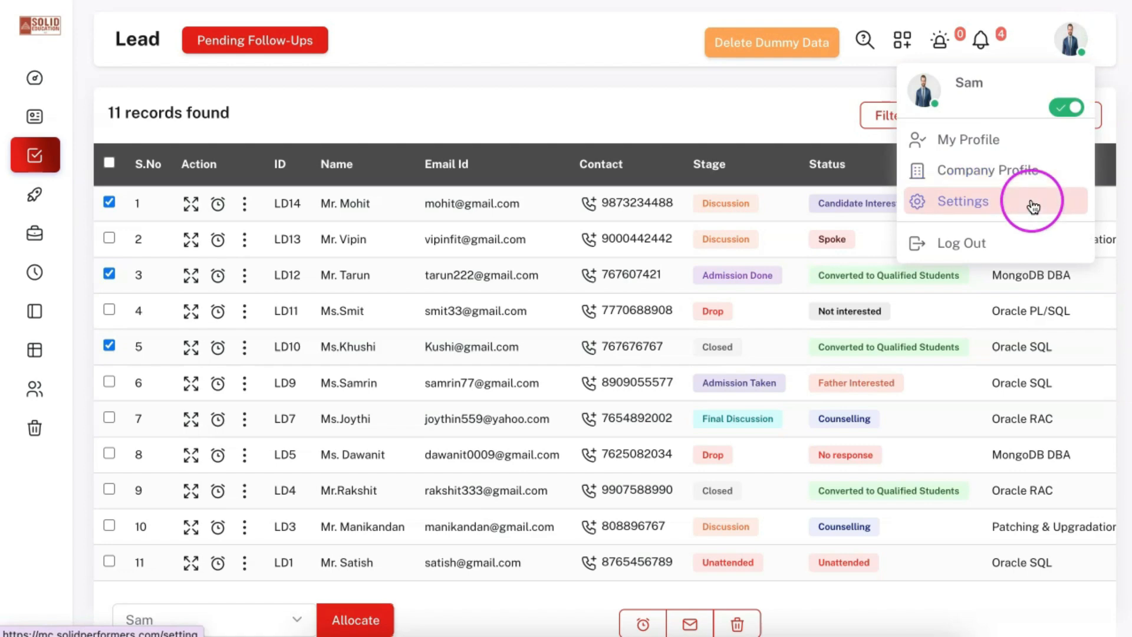
Go to the email automation in the CRM's automation settings and start a new trigger.
click(1032, 207)
click(388, 235)
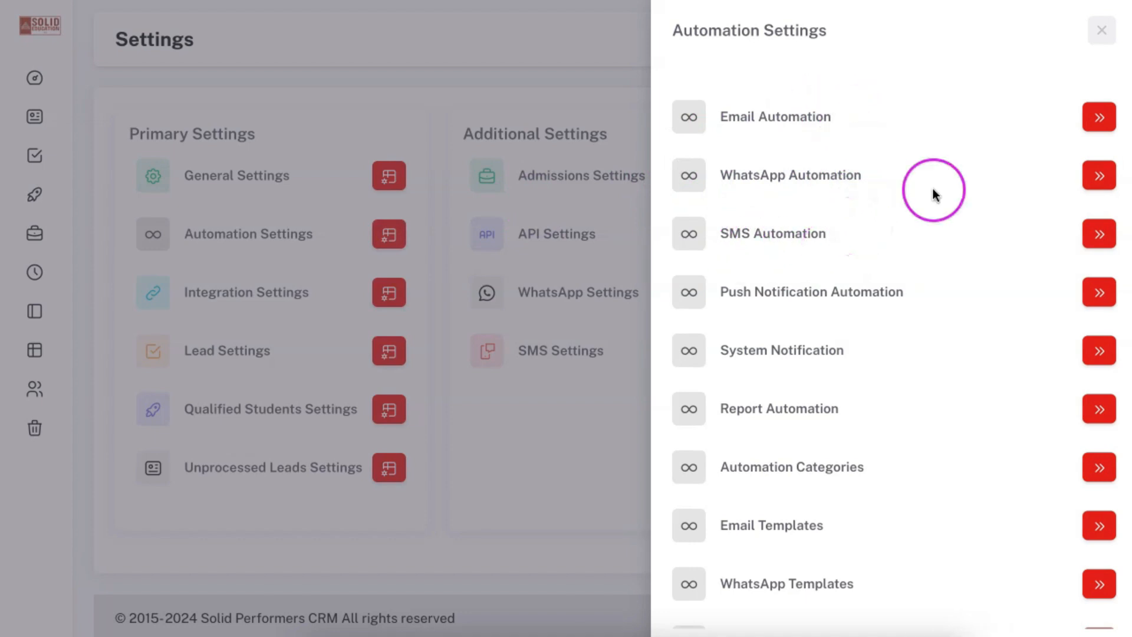
click(1098, 121)
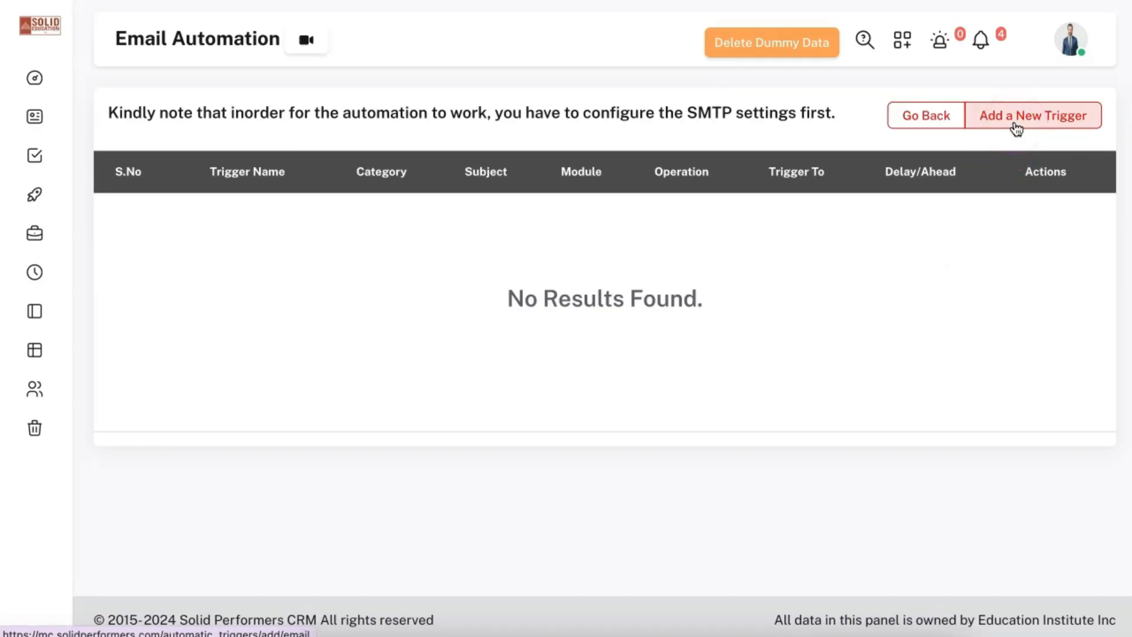
click(1016, 126)
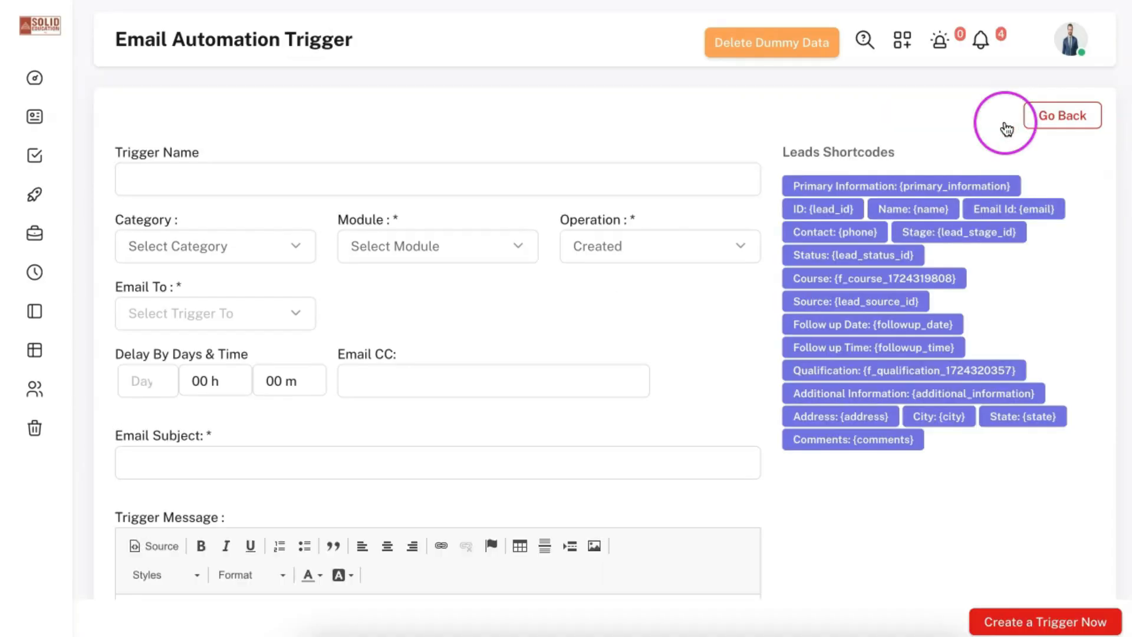
Name the email trigger "Welcome 1" and set both its module and its email recipient to Lead.
click(477, 188)
text(Welcome 1)
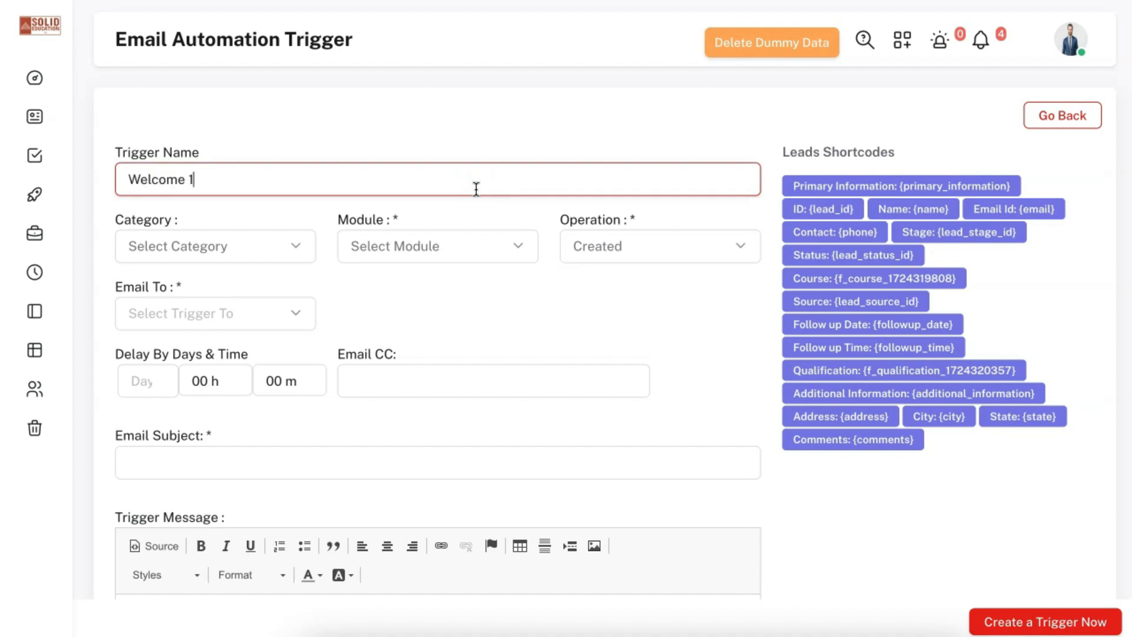
click(470, 254)
click(421, 354)
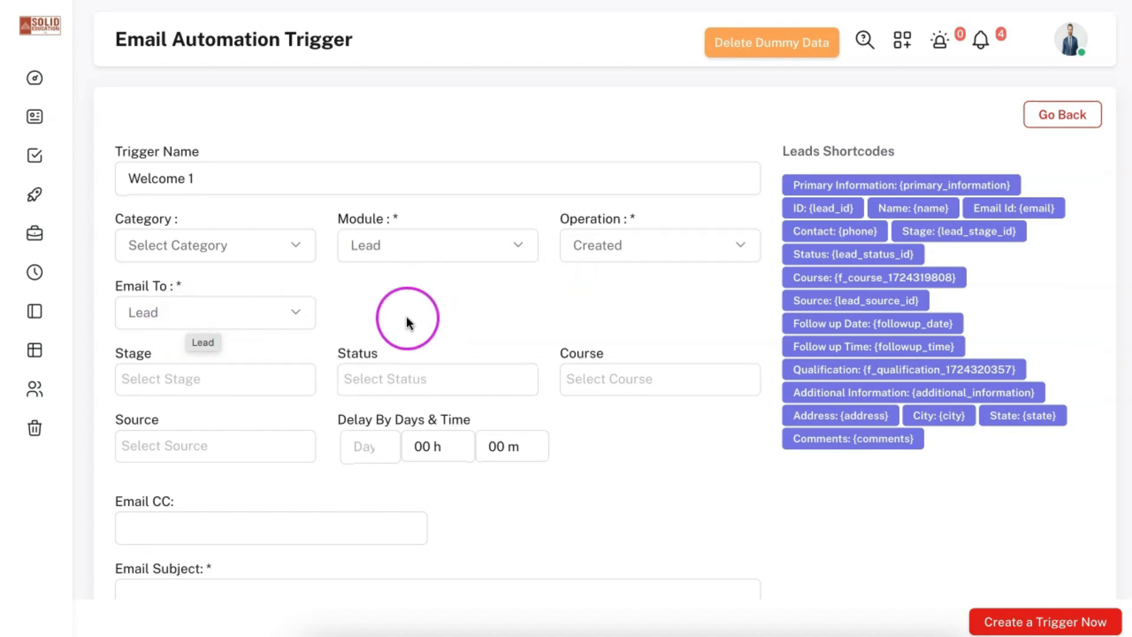
Set the trigger's source condition to Social Media.
scroll(186, 361, down, 1)
click(186, 361)
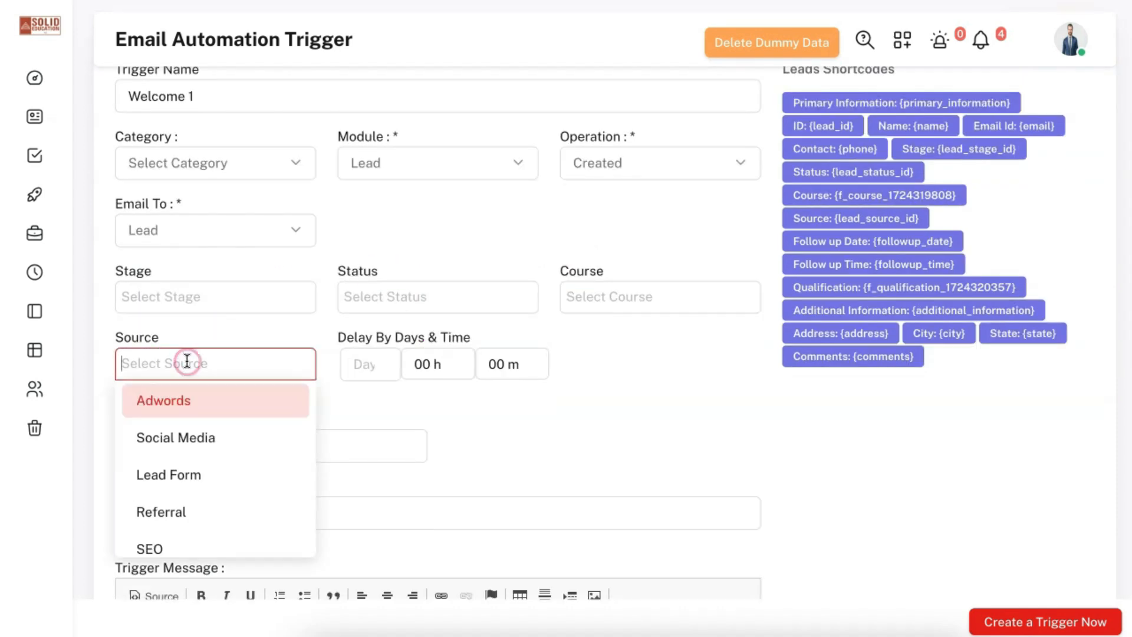
click(208, 443)
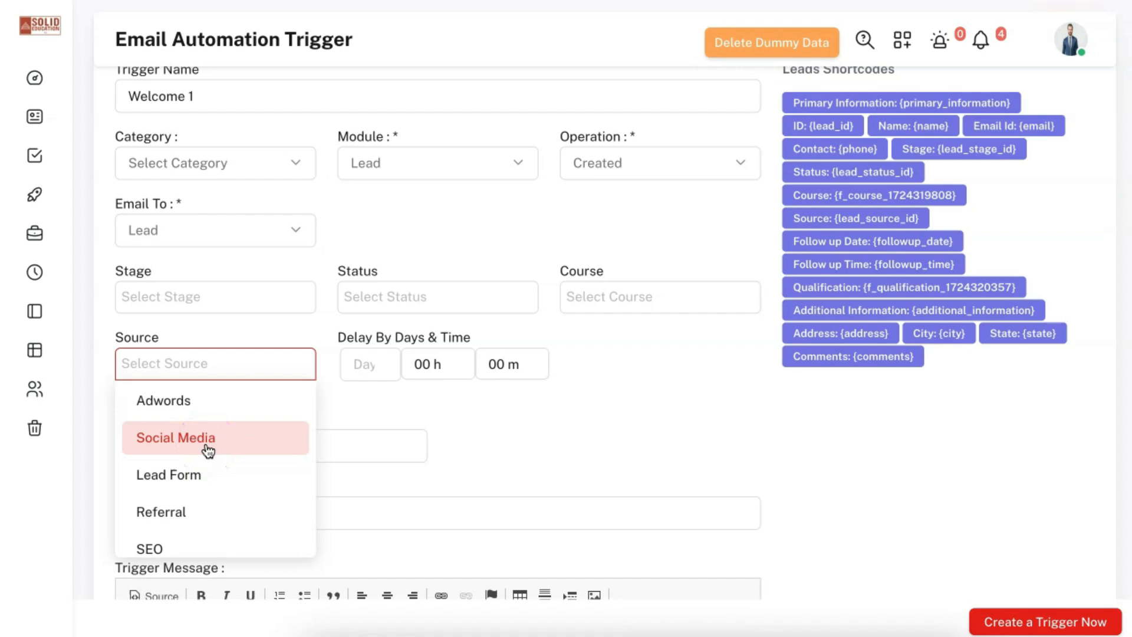
click(208, 450)
Examine the trigger form's delay, email subject and message fields and the available lead shortcodes.
scroll(248, 437, down, 2)
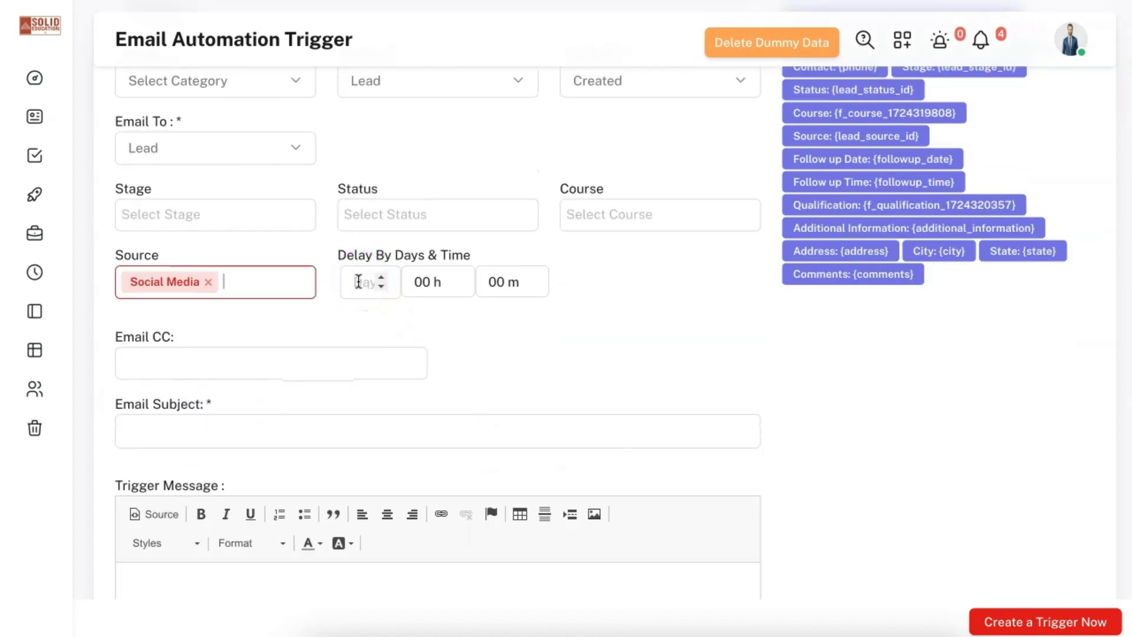
scroll(403, 176, up, 4)
click(236, 174)
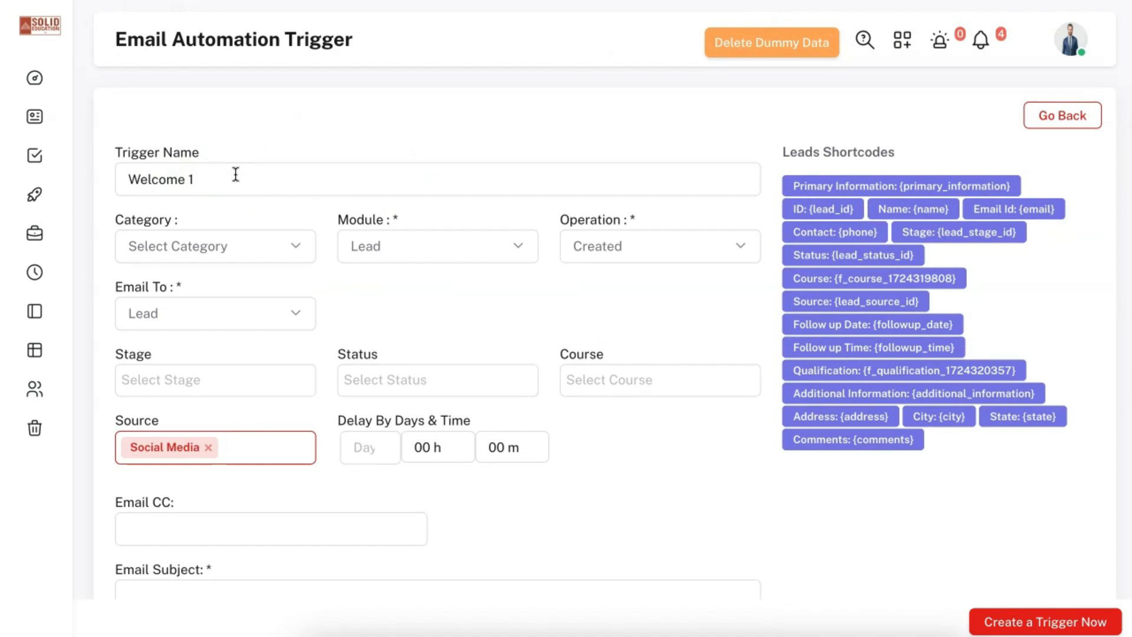
click(361, 453)
scroll(331, 451, down, 3)
click(298, 443)
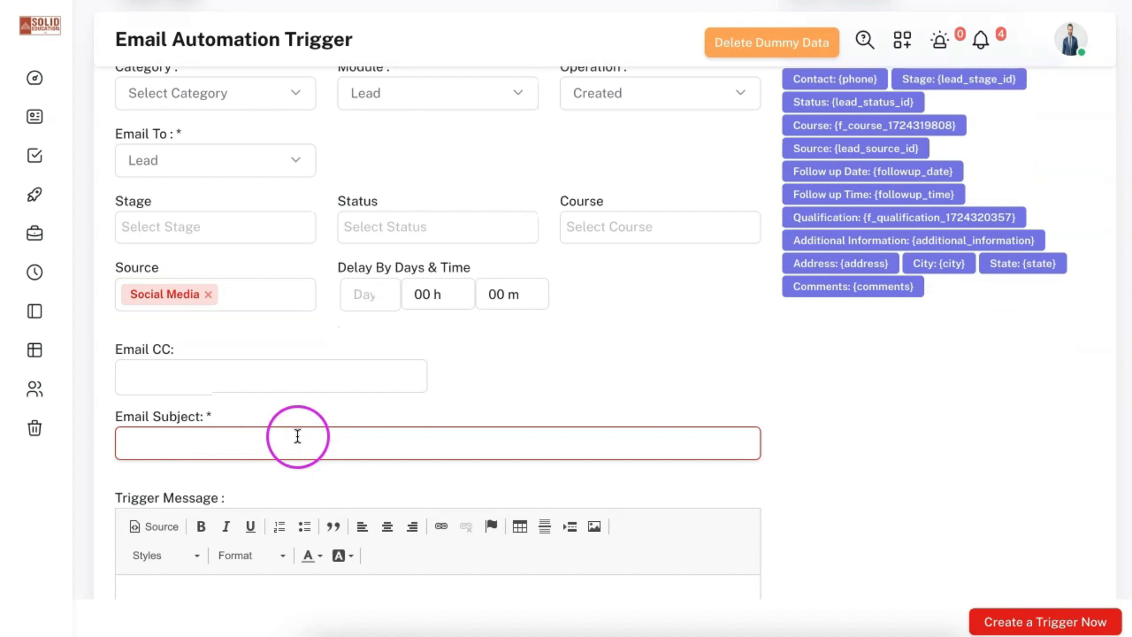
scroll(391, 437, down, 1)
click(273, 537)
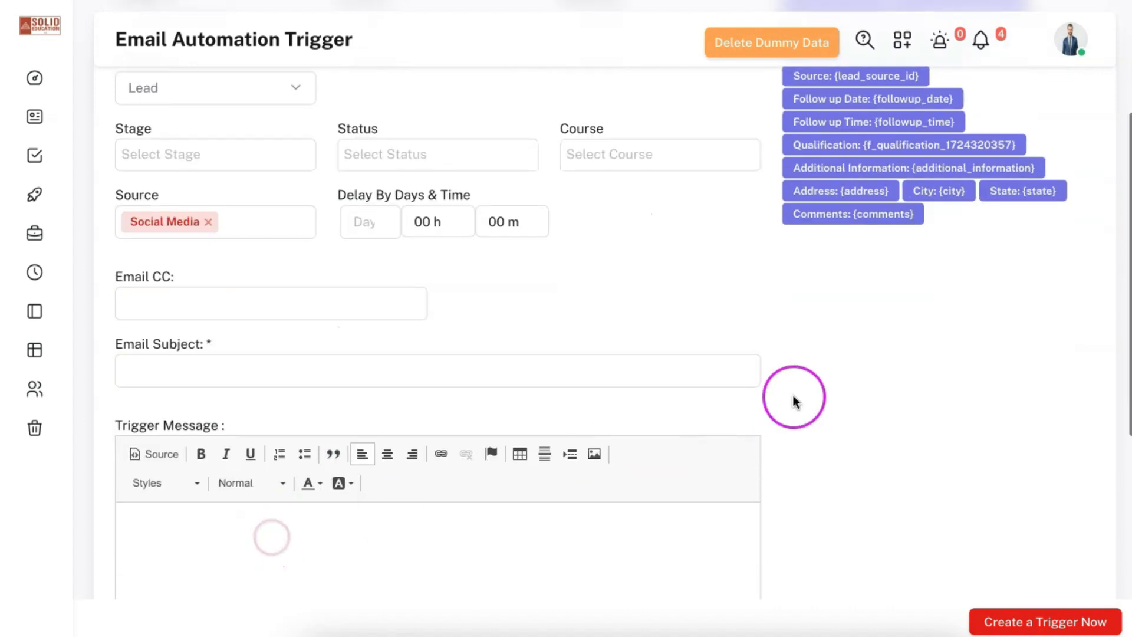
scroll(816, 373, up, 4)
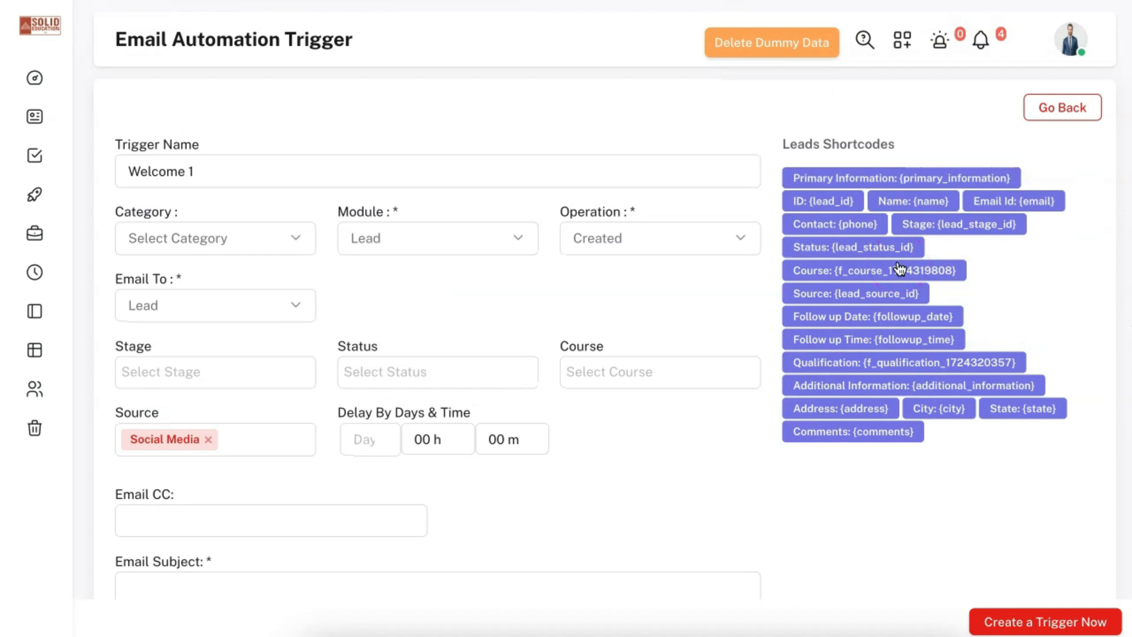
scroll(677, 412, down, 3)
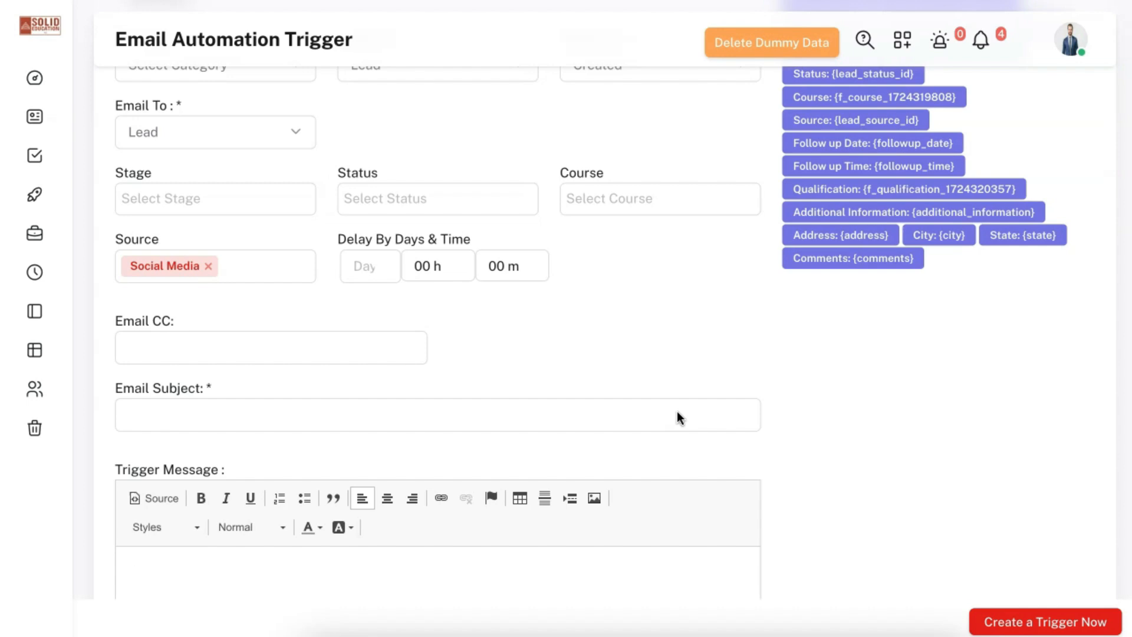
scroll(677, 411, up, 3)
mouse_move(65, 158)
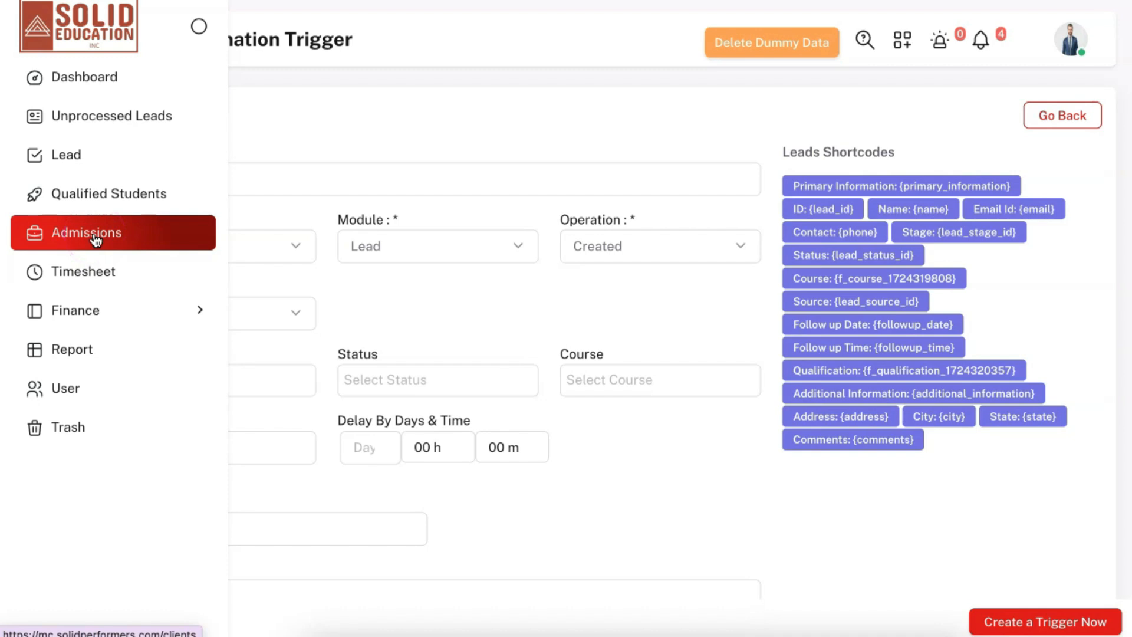
Set the trigger's operation to Updated and its stage condition to Discussion.
click(610, 259)
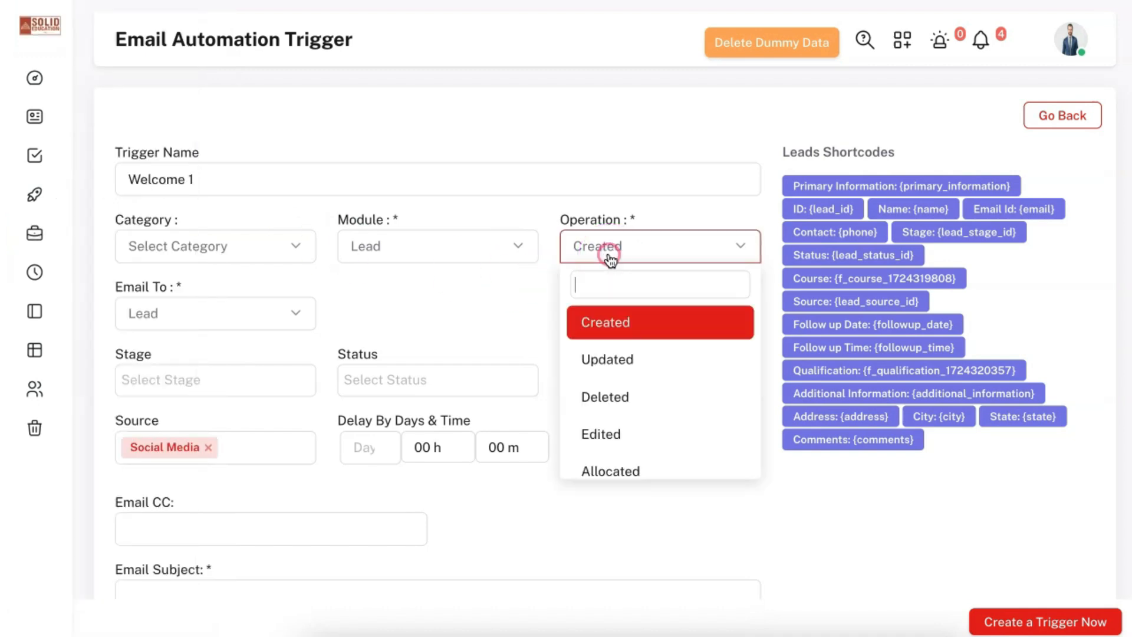
click(631, 361)
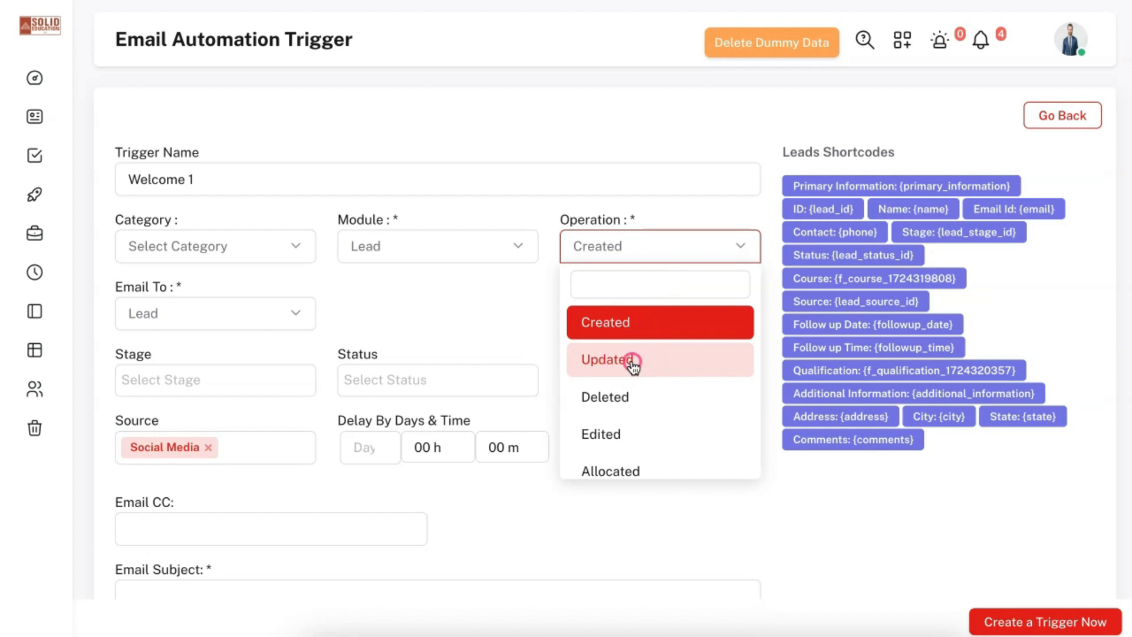
click(247, 336)
click(203, 381)
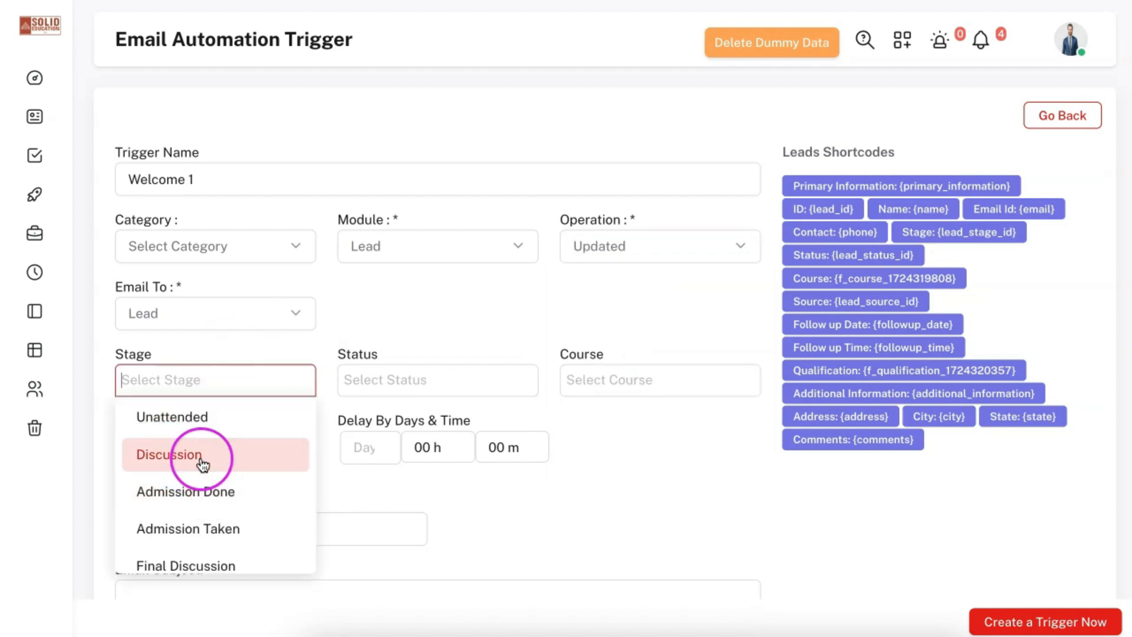
click(204, 462)
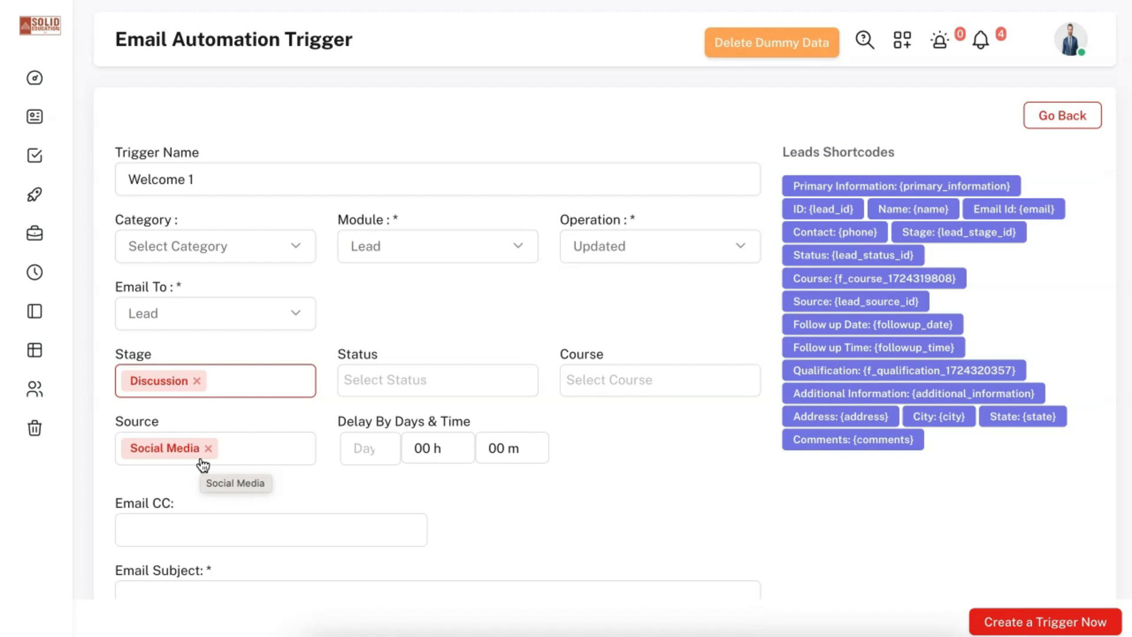
click(406, 339)
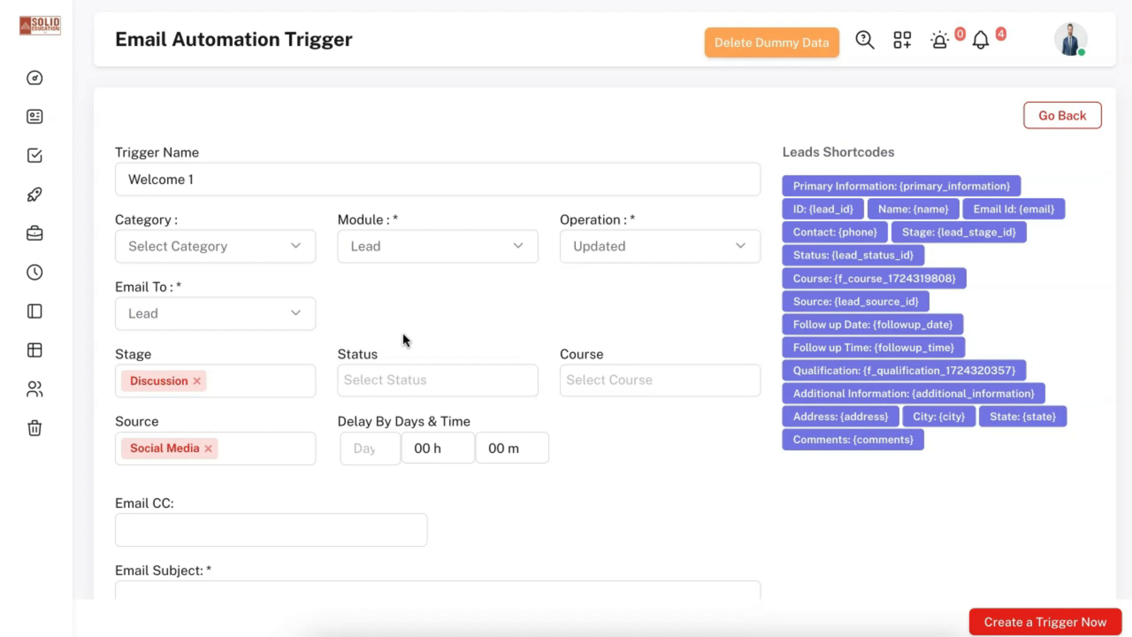
Set the trigger's email recipient to Executive and its operation to Followup Date Time, and check the Delay or Ahead choices.
click(257, 318)
click(227, 423)
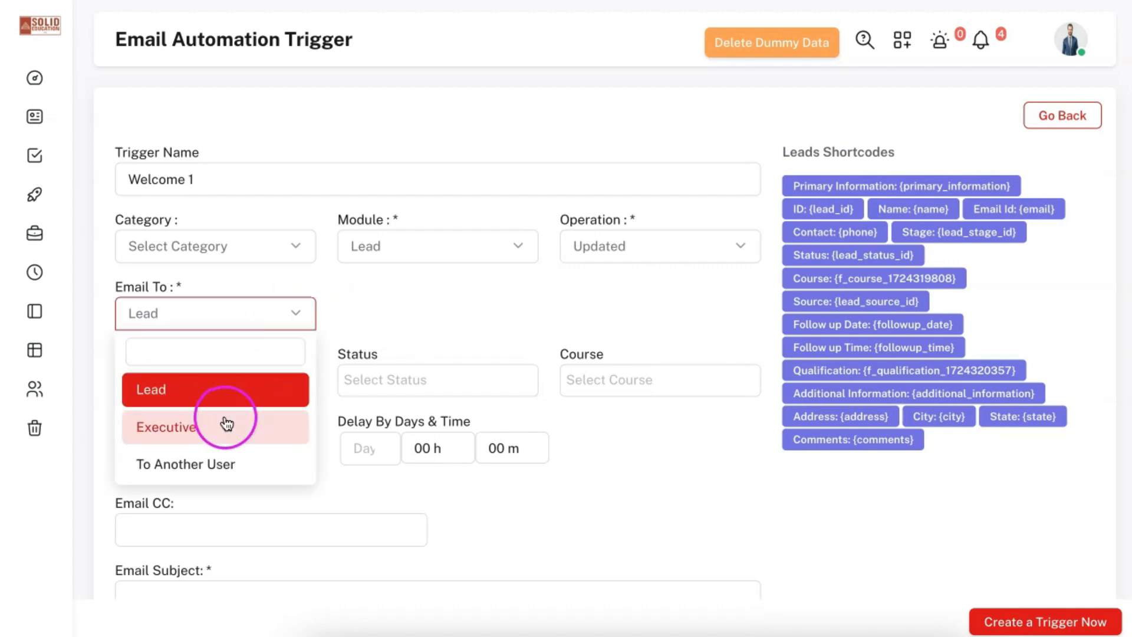
click(668, 250)
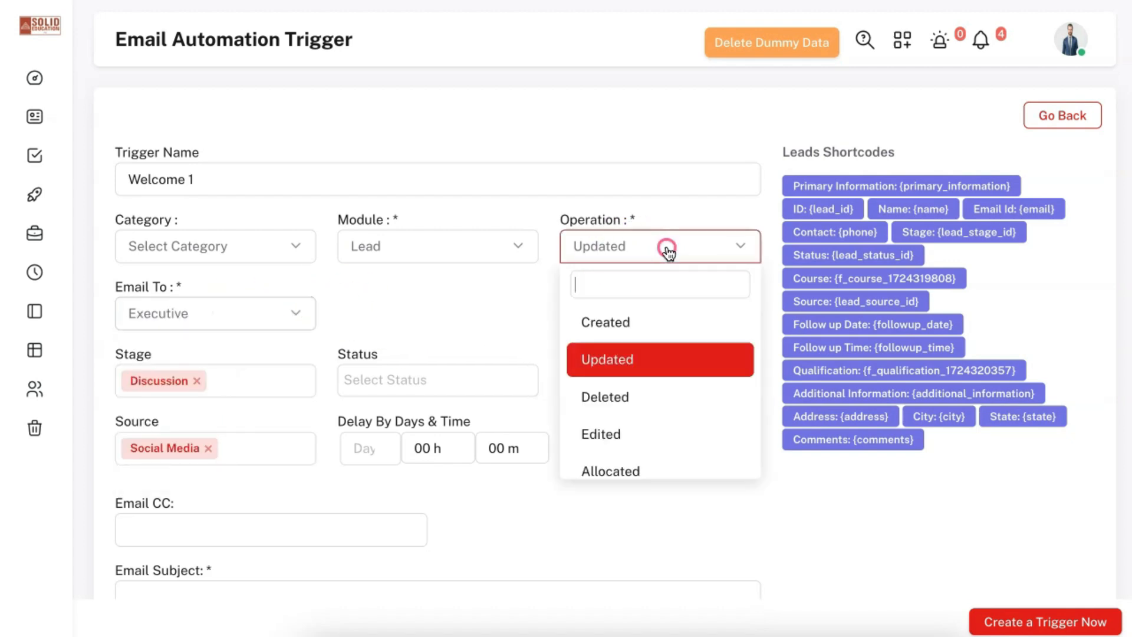
click(627, 356)
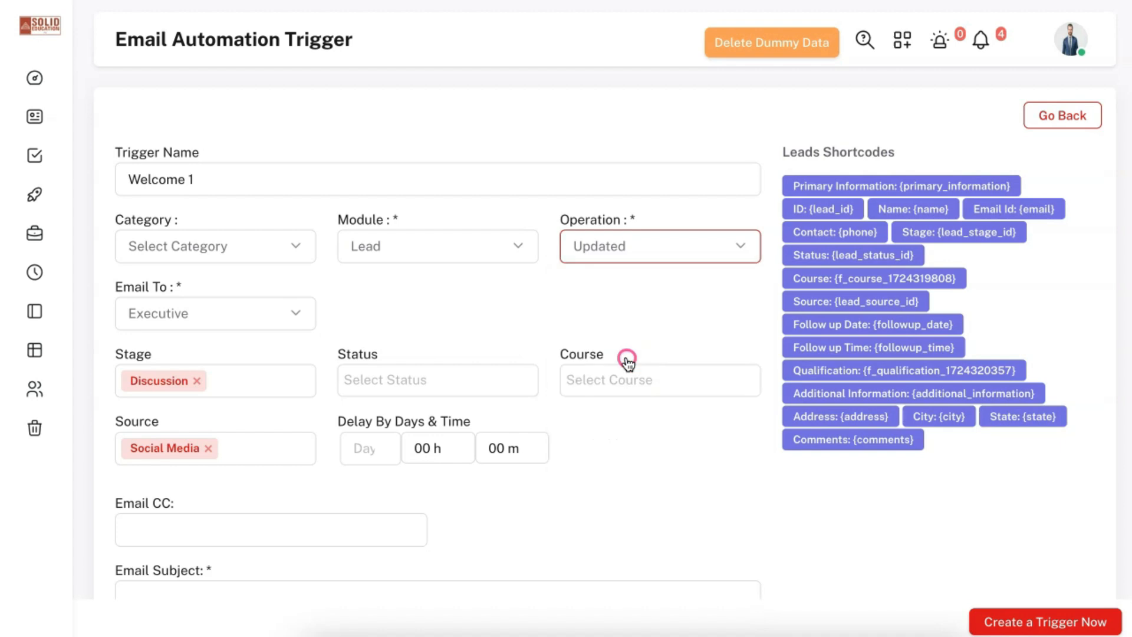
click(642, 245)
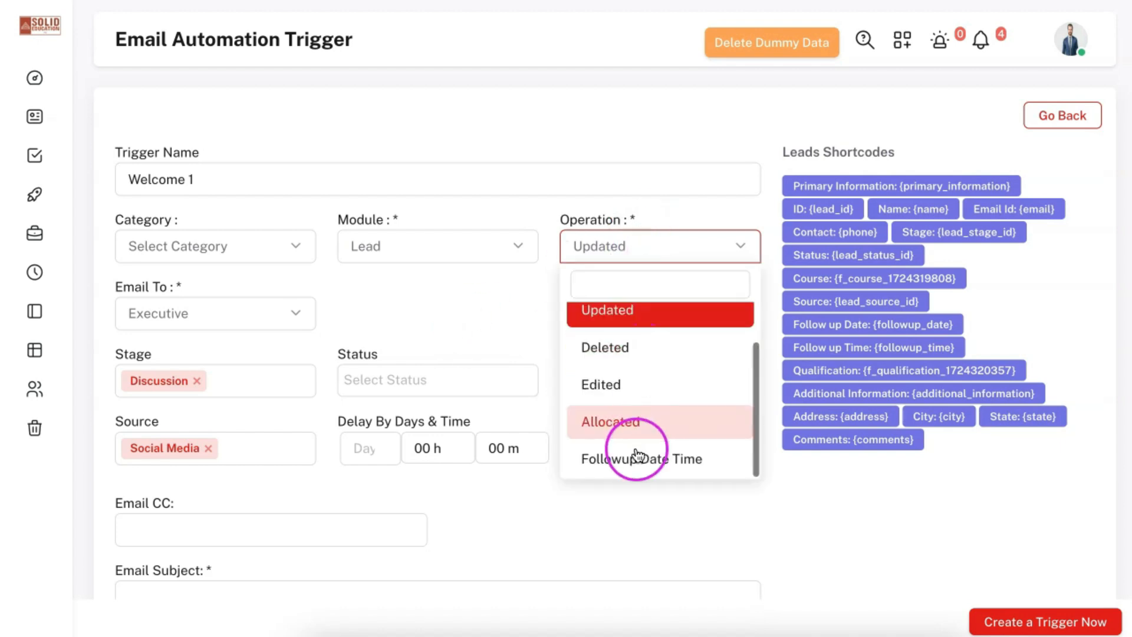
click(637, 457)
click(400, 453)
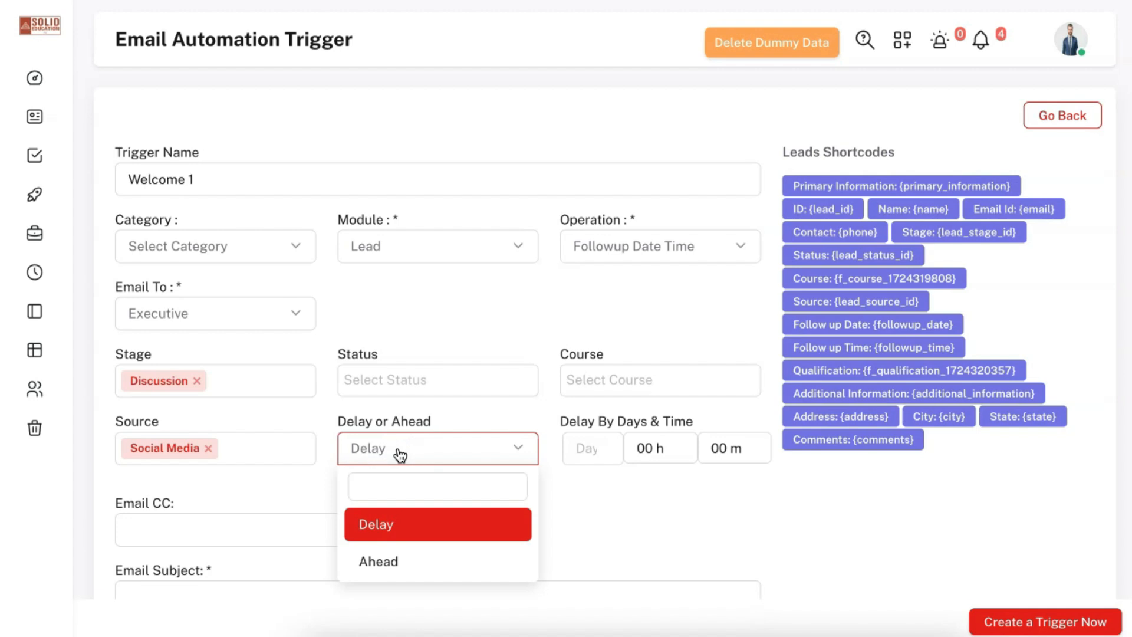
click(400, 453)
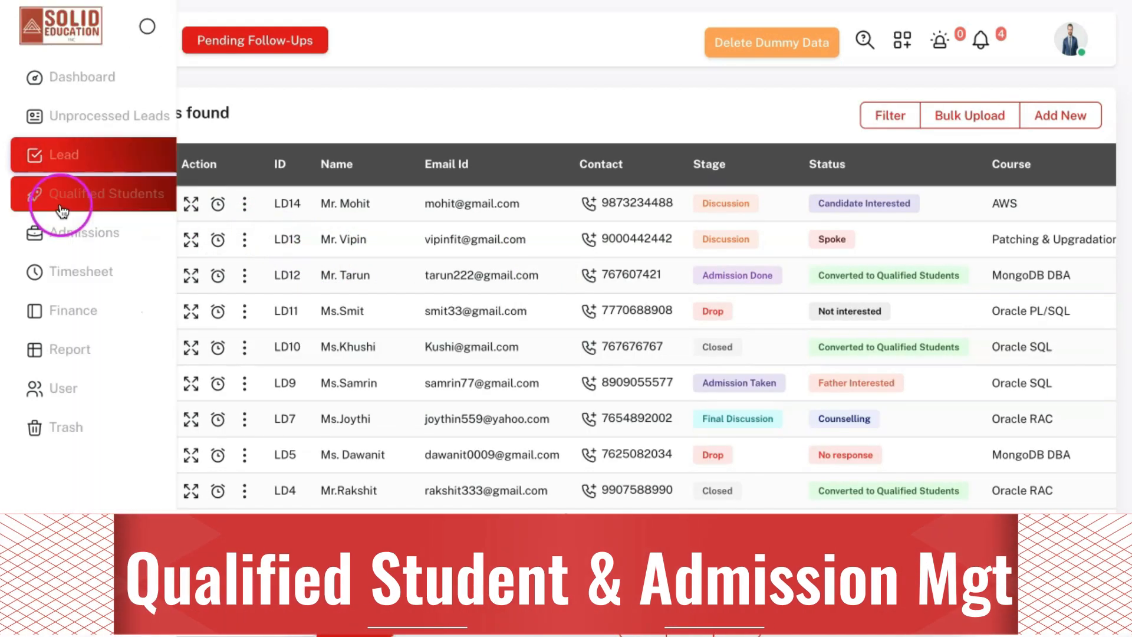
Open the conversion of the first lead to a qualified student and examine the form's deal, course and payment fields.
click(247, 205)
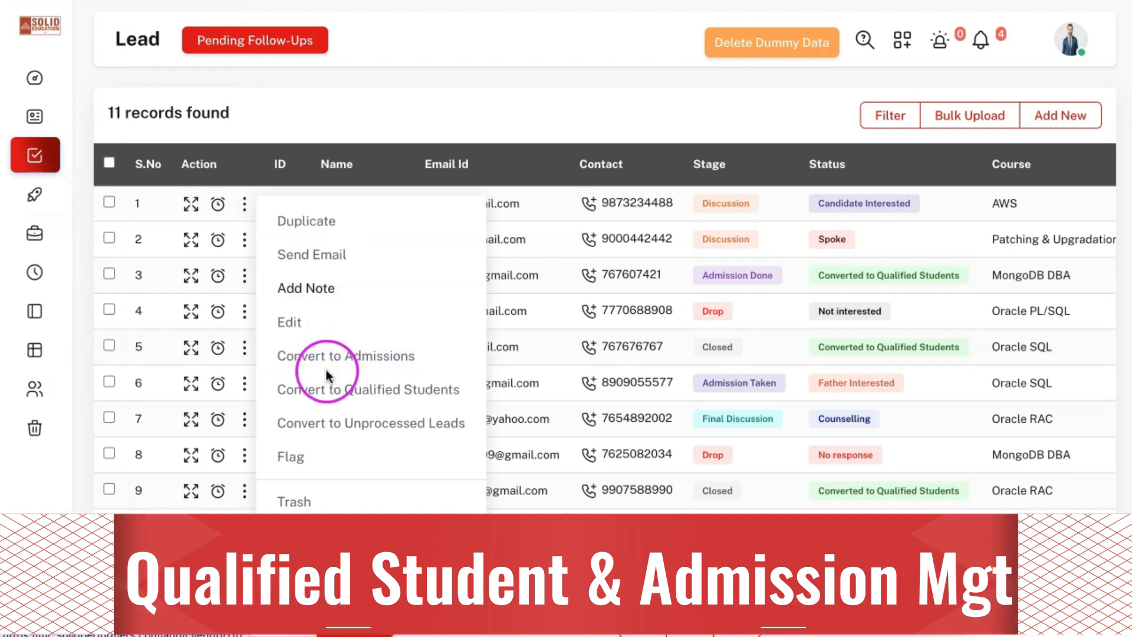
click(331, 392)
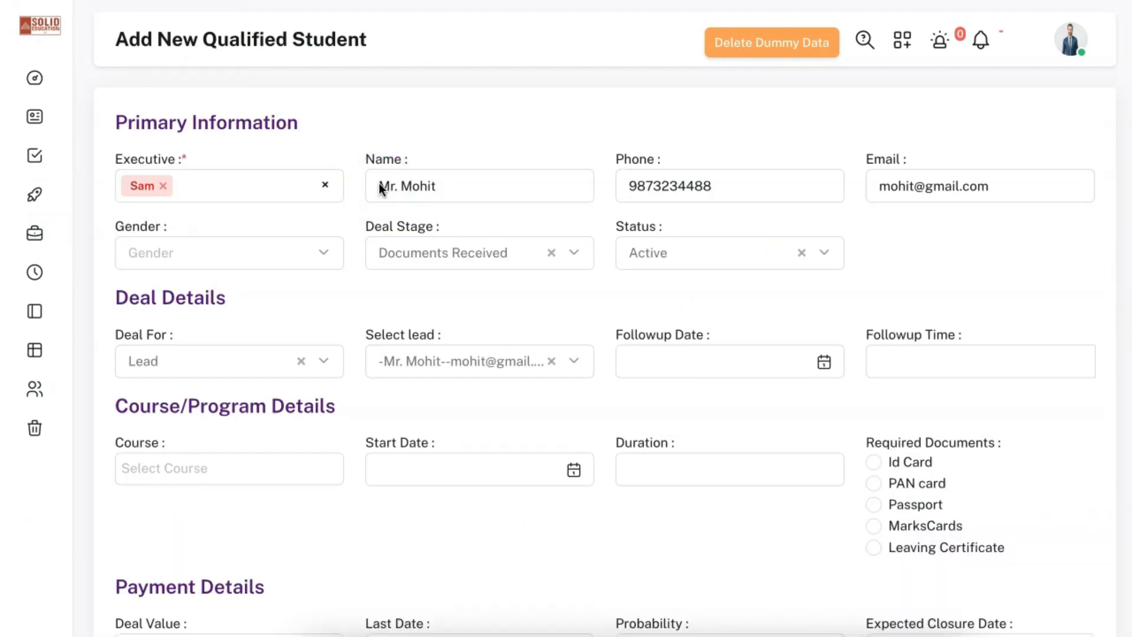
scroll(551, 361, down, 4)
scroll(552, 365, down, 3)
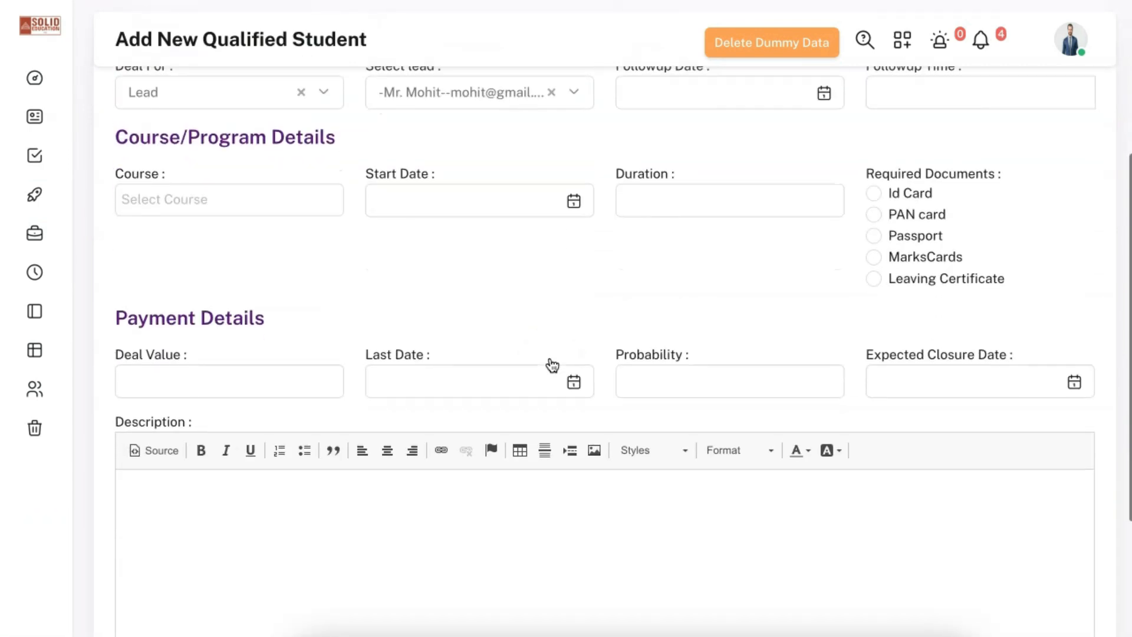
scroll(603, 221, up, 2)
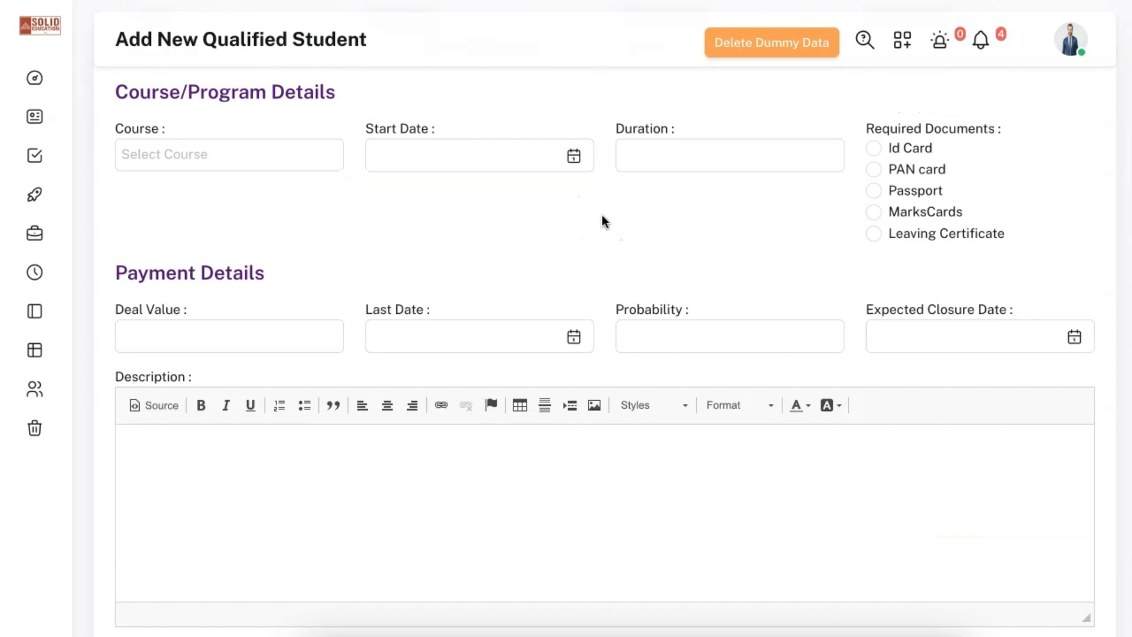
scroll(602, 221, down, 1)
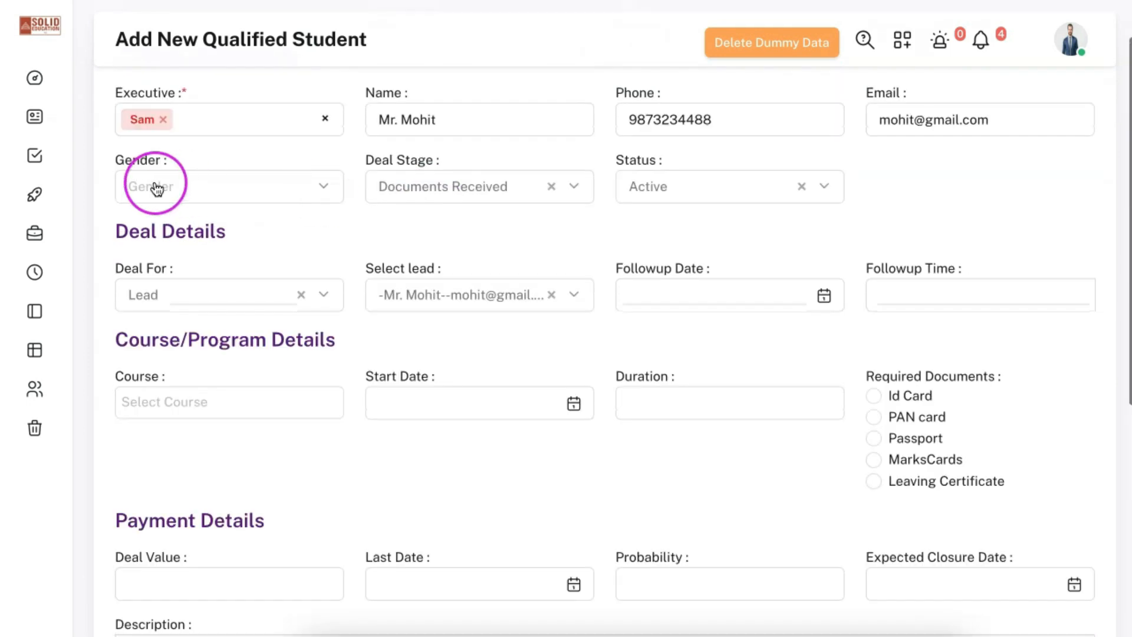
Go to the Qualified Students list and open the conversion of the second student to Admissions.
click(48, 196)
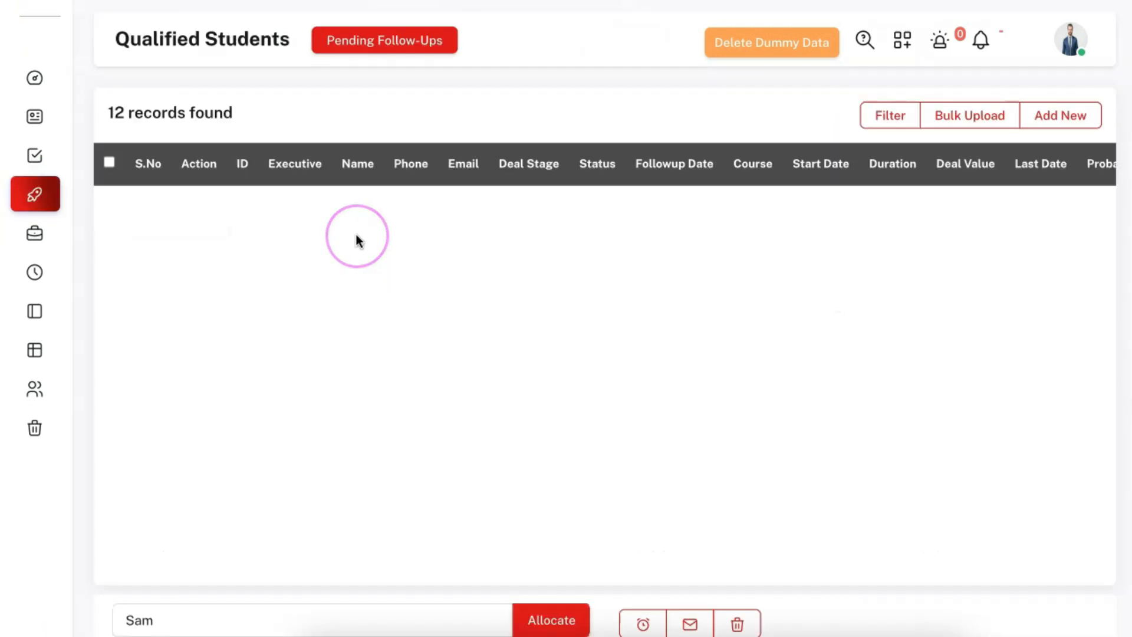
click(245, 248)
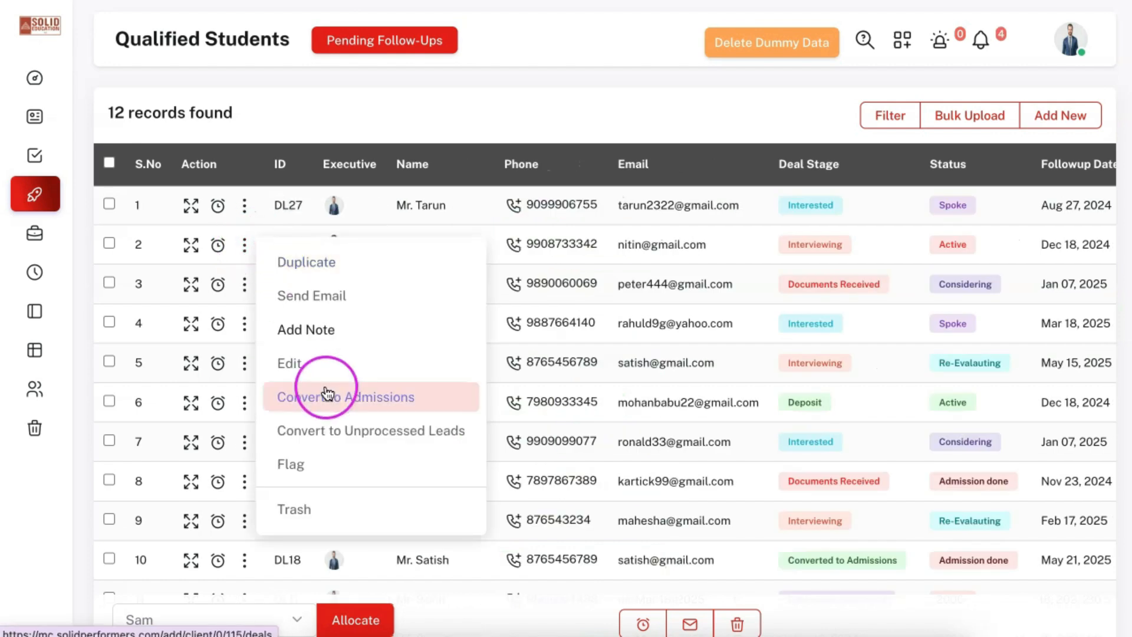
click(327, 393)
Go to the Admissions list and view the actions available for the fourth record.
mouse_move(77, 210)
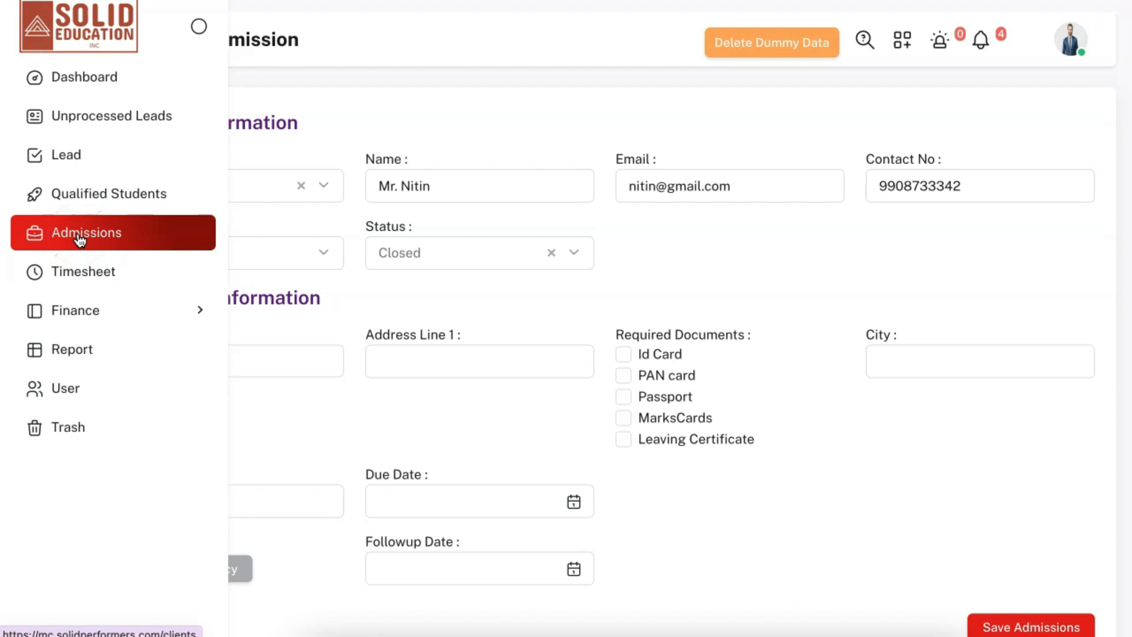
click(79, 236)
click(244, 324)
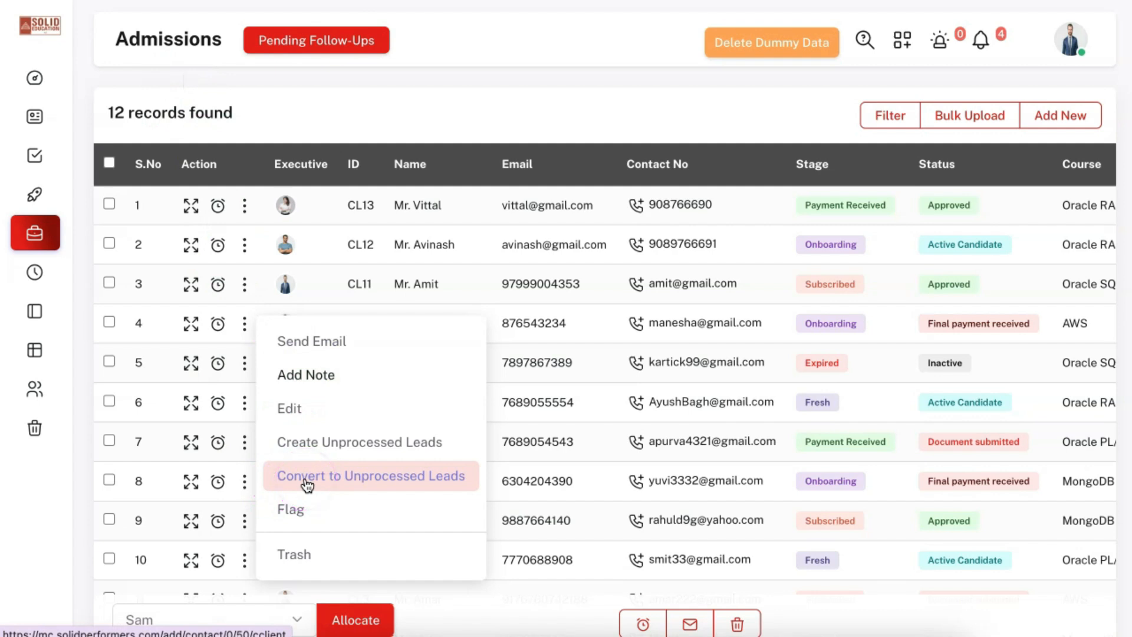
click(86, 220)
mouse_move(66, 248)
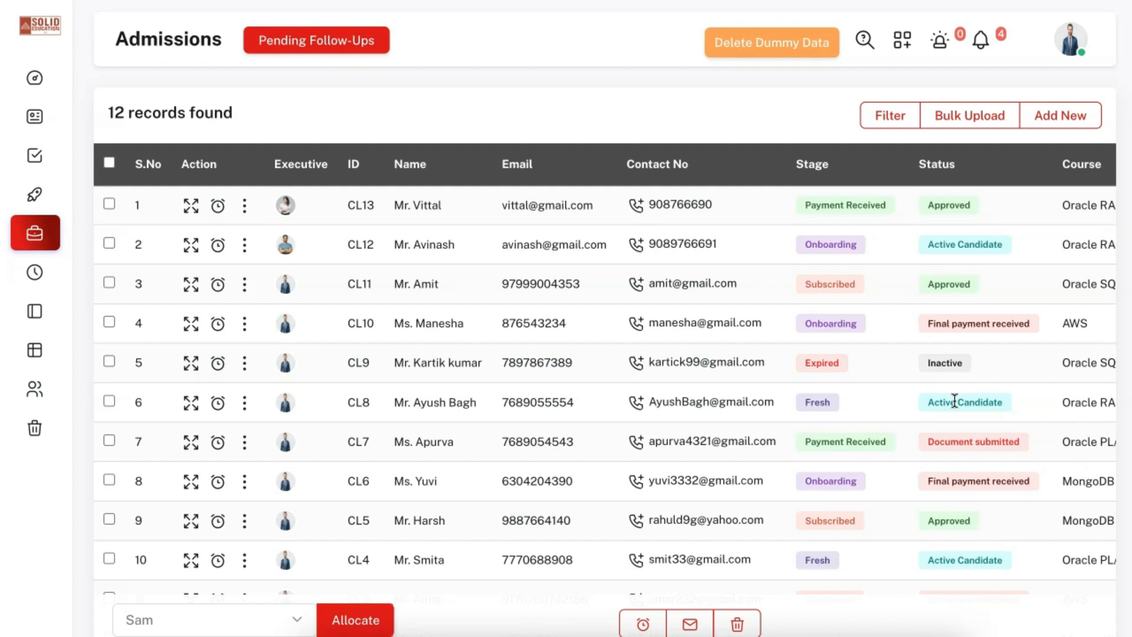
Expand the Finance section and look at its Income and Expense entries.
click(56, 275)
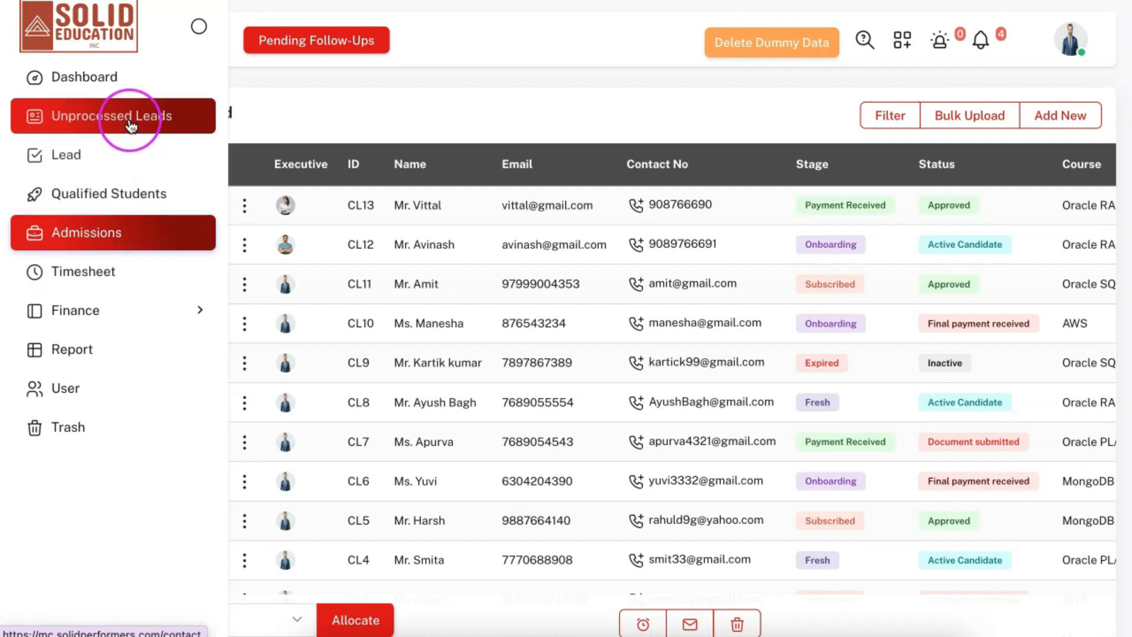
click(106, 313)
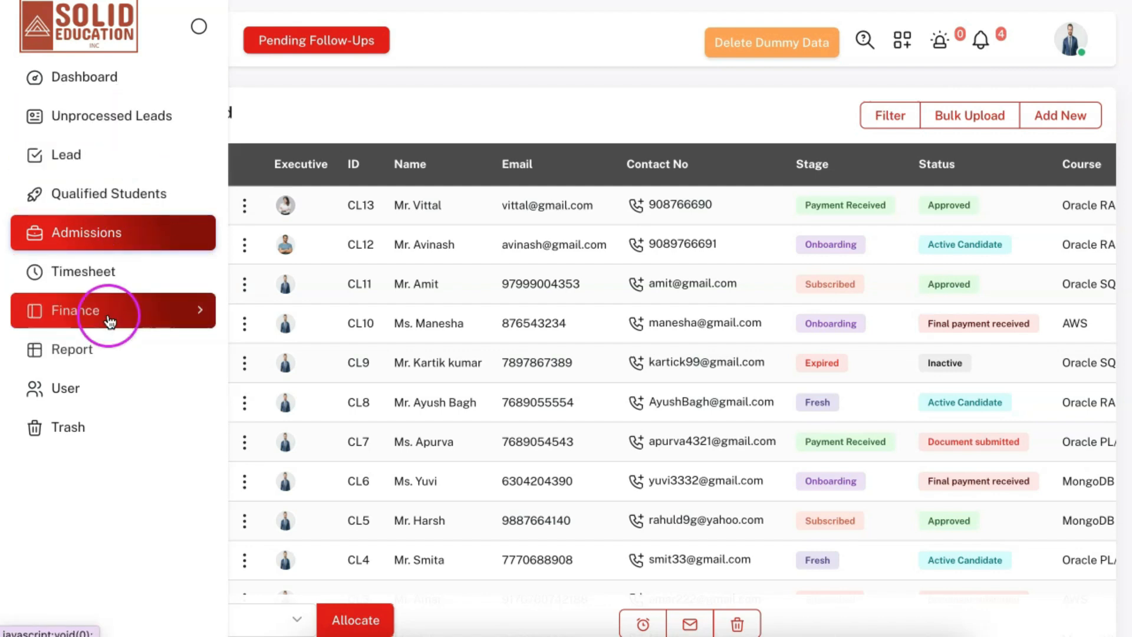
click(104, 360)
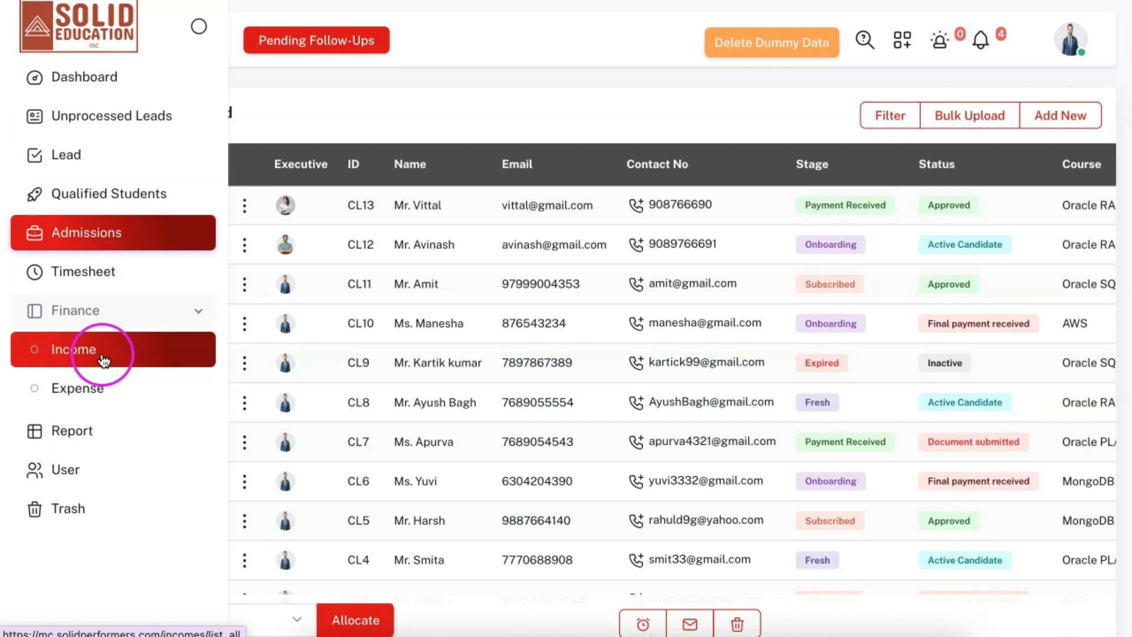
click(97, 389)
View the Reports page with its report categories, followed by the User list.
click(92, 432)
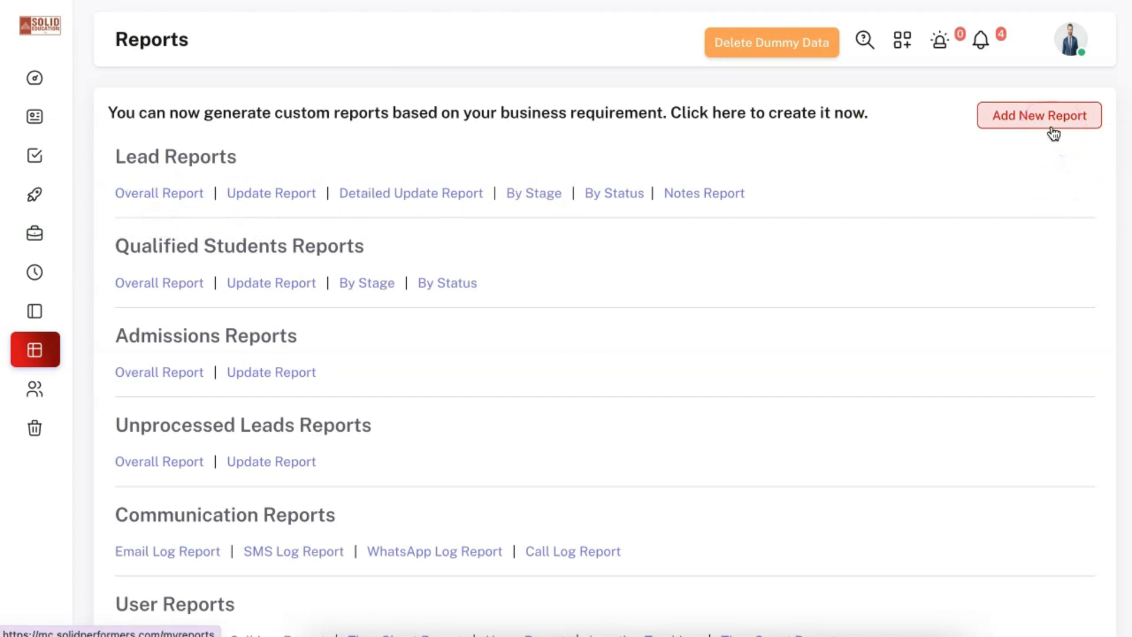
click(54, 390)
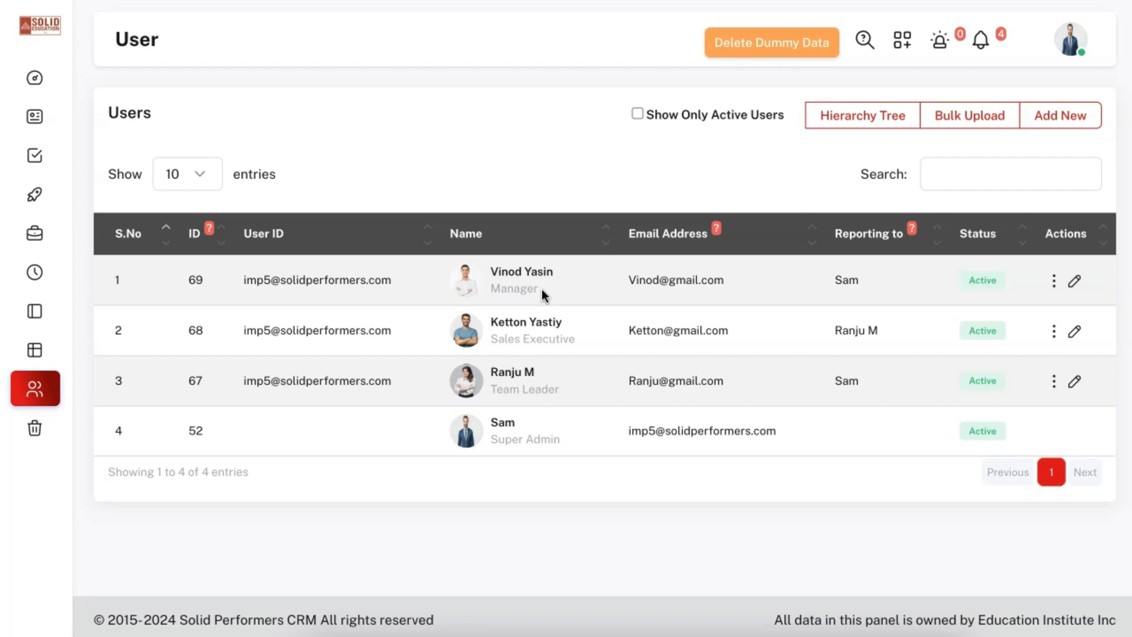
mouse_move(81, 130)
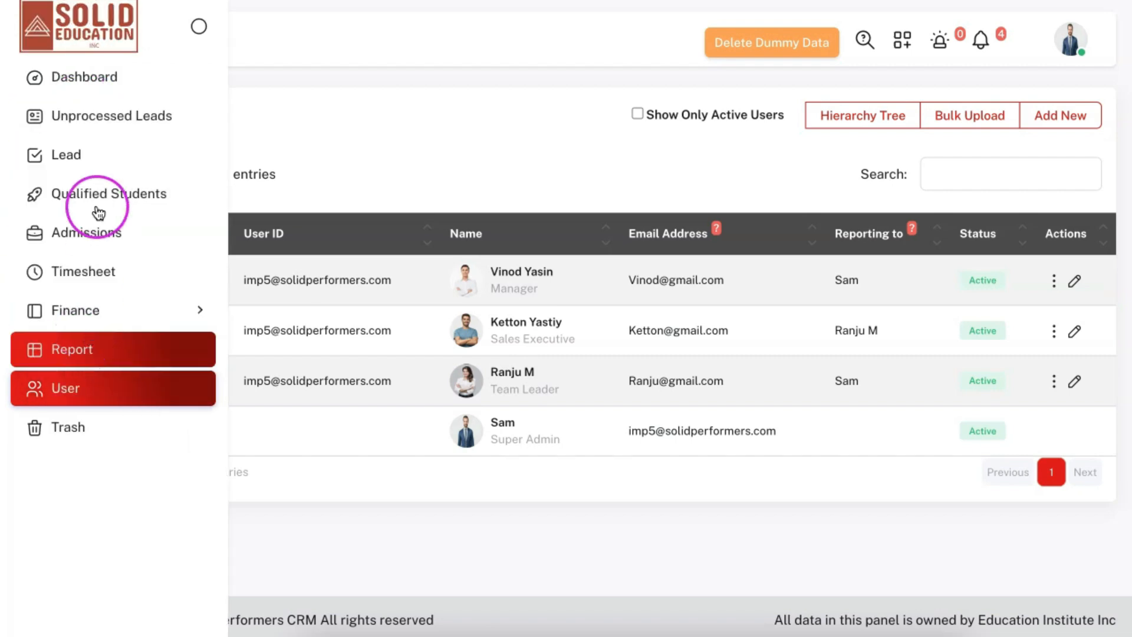